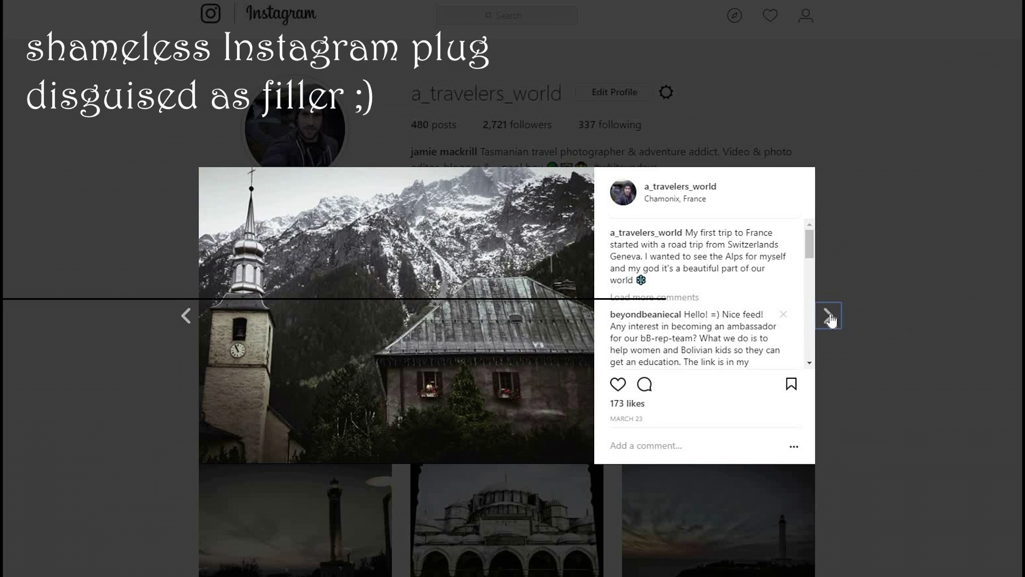
# Step: Browse the profile's travel photo posts one after another, from the Chamonix church to the Morocco river valley
pyautogui.click(829, 316)
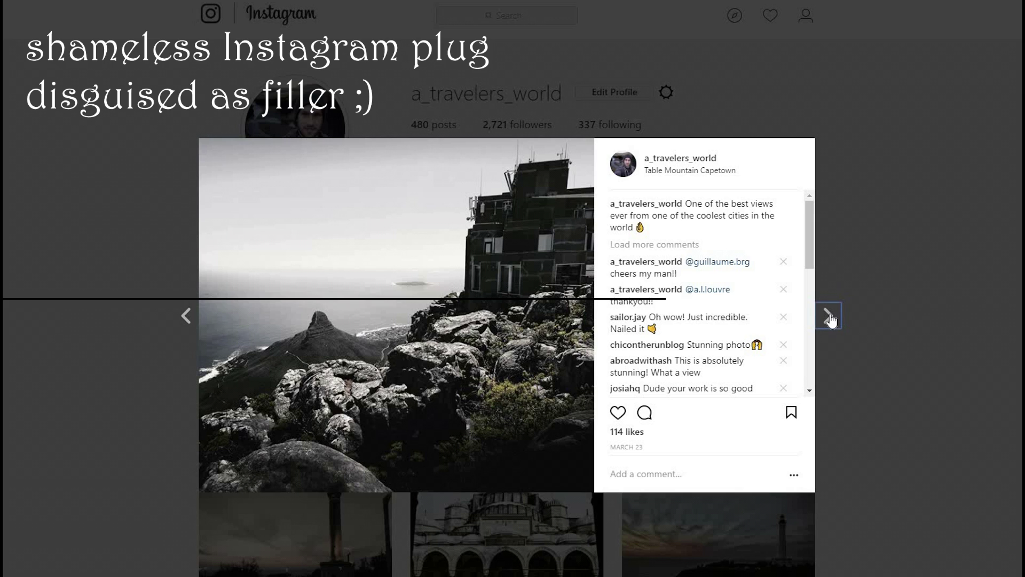
pyautogui.click(828, 316)
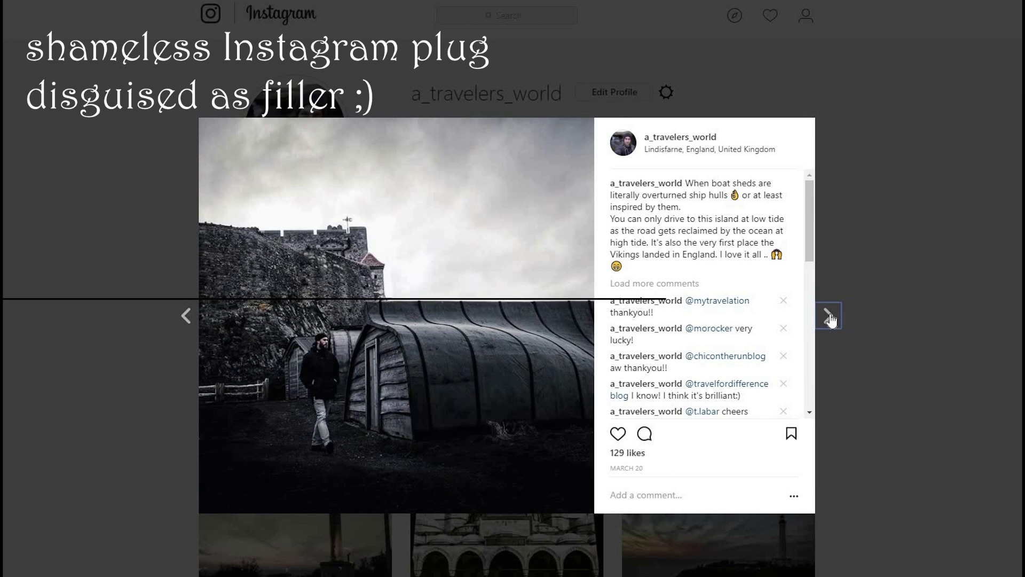
pyautogui.click(828, 316)
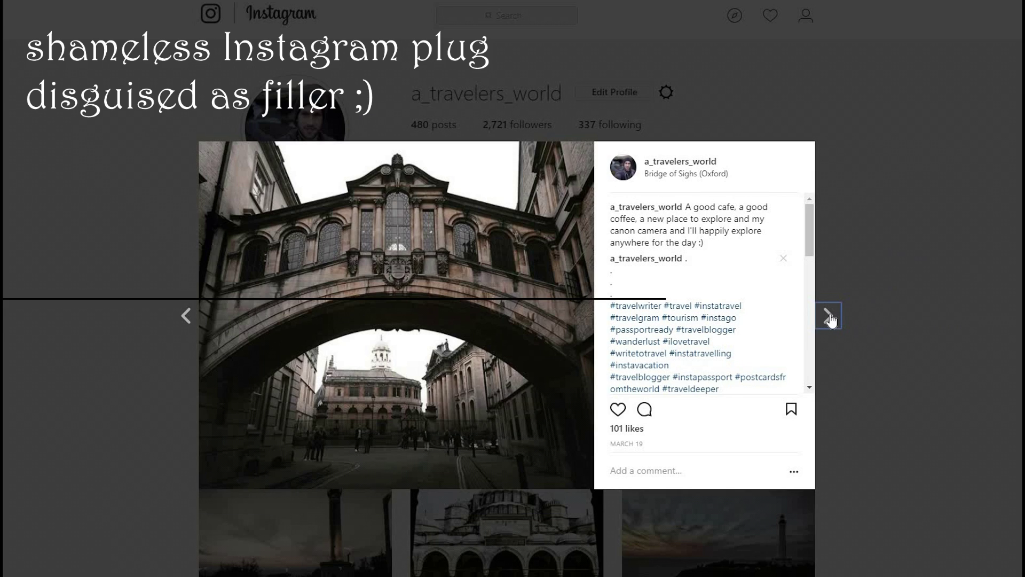
pyautogui.click(828, 316)
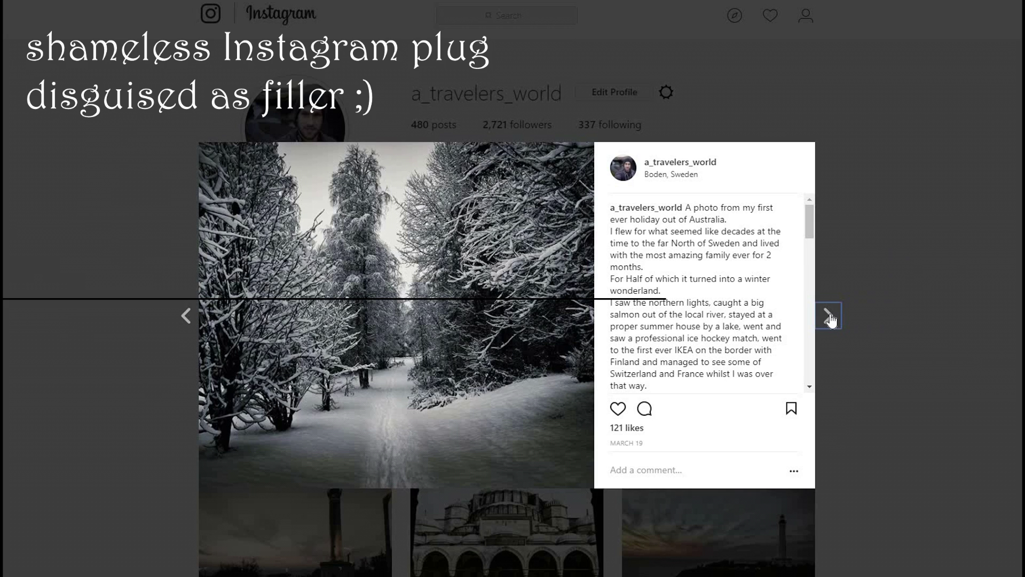
pyautogui.click(828, 316)
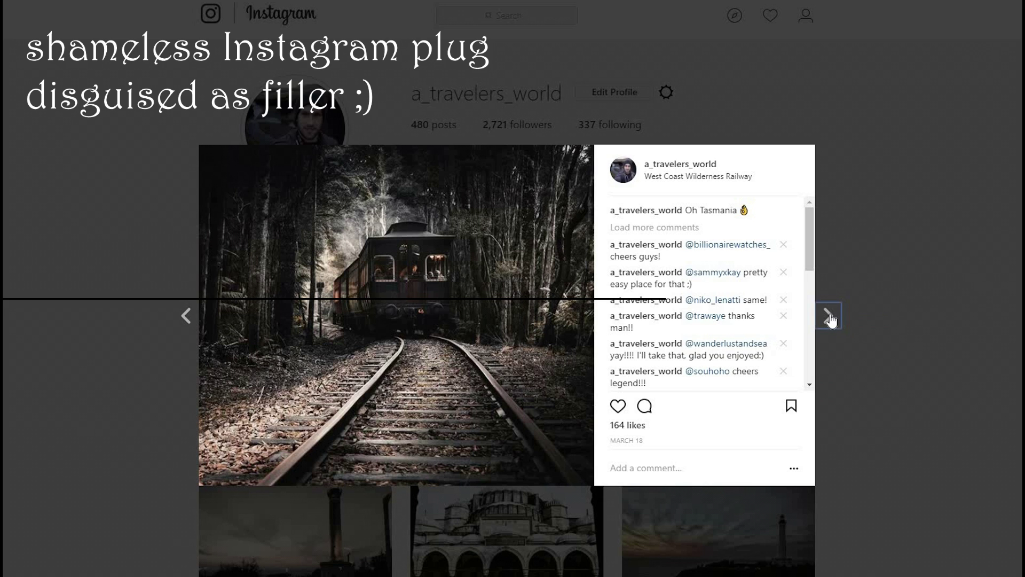
pyautogui.click(828, 316)
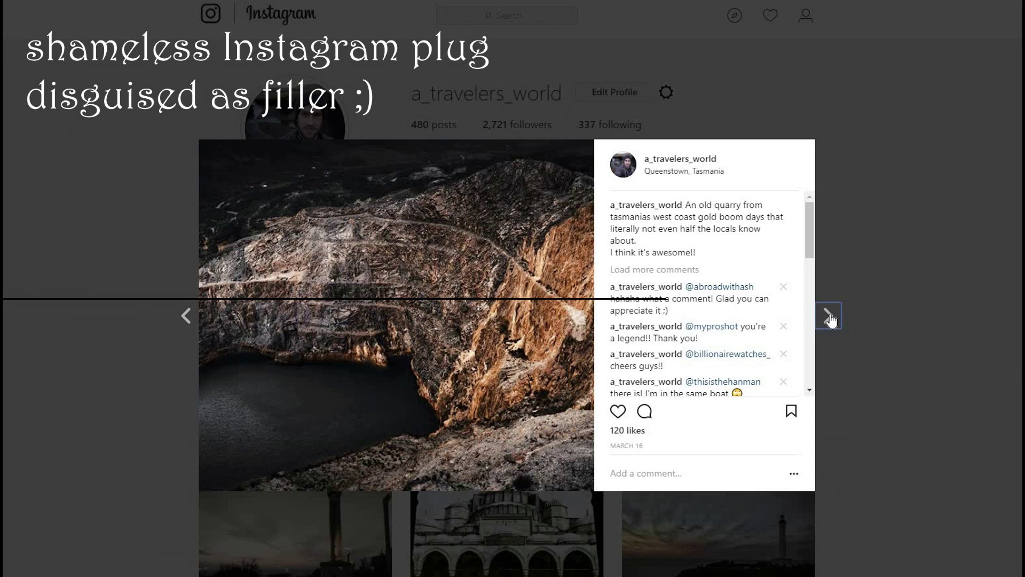
pyautogui.click(829, 317)
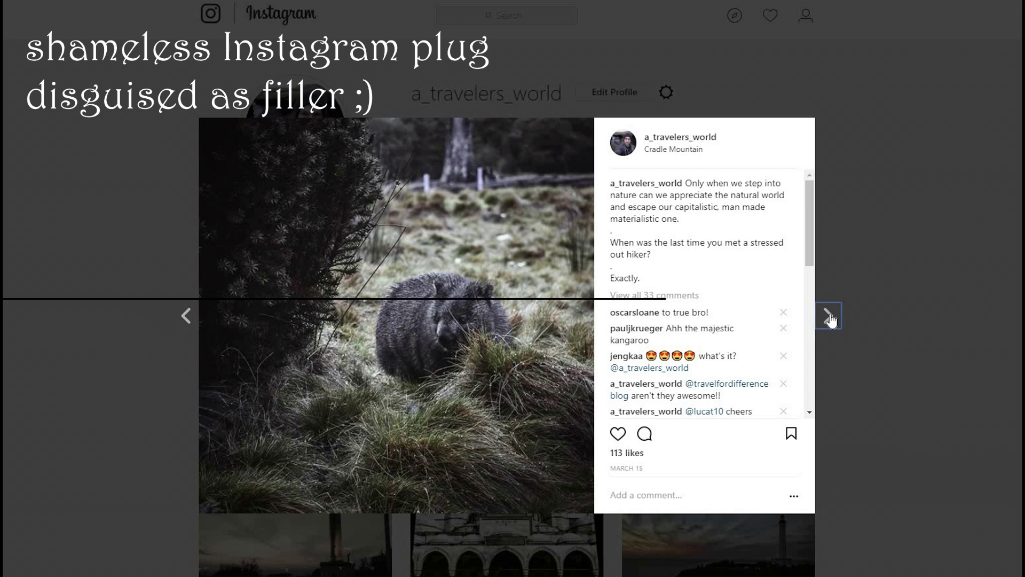
pyautogui.click(829, 316)
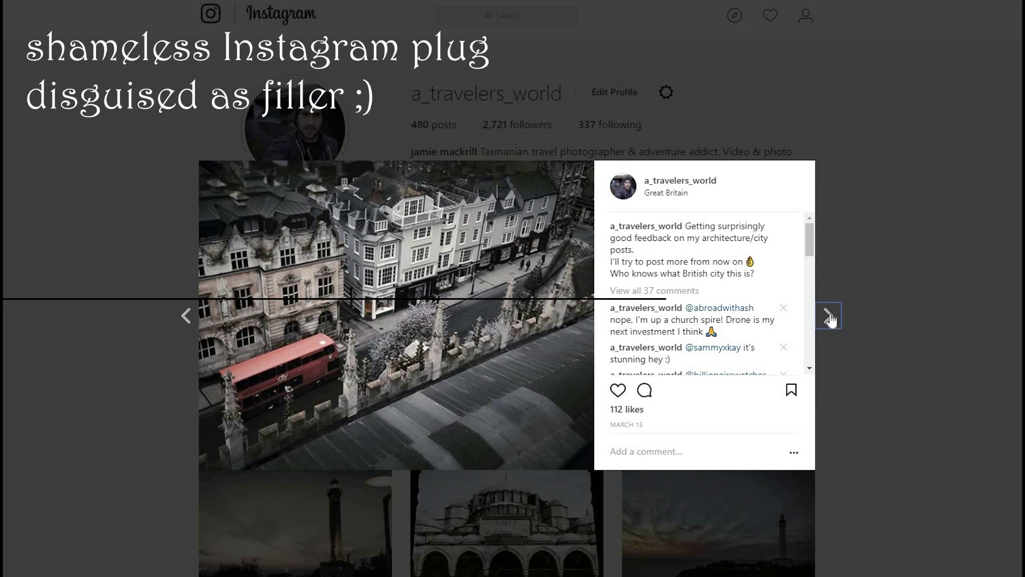
pyautogui.click(829, 317)
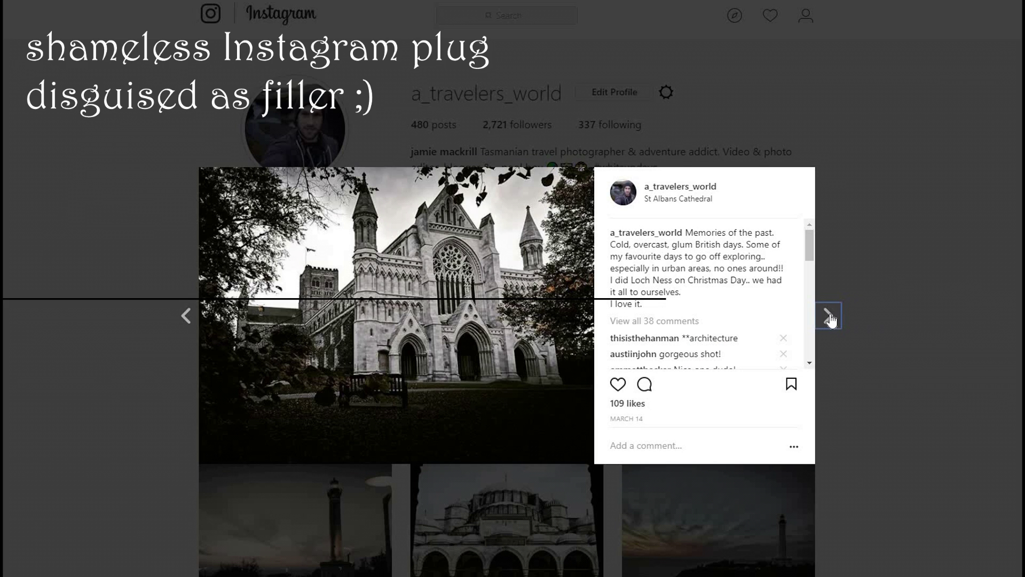
pyautogui.click(830, 317)
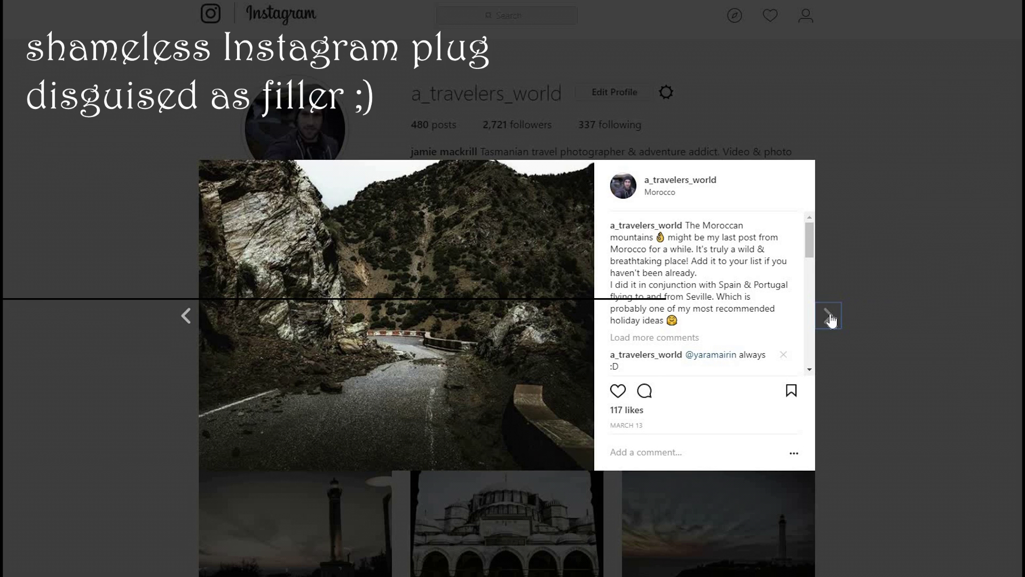
pyautogui.click(830, 316)
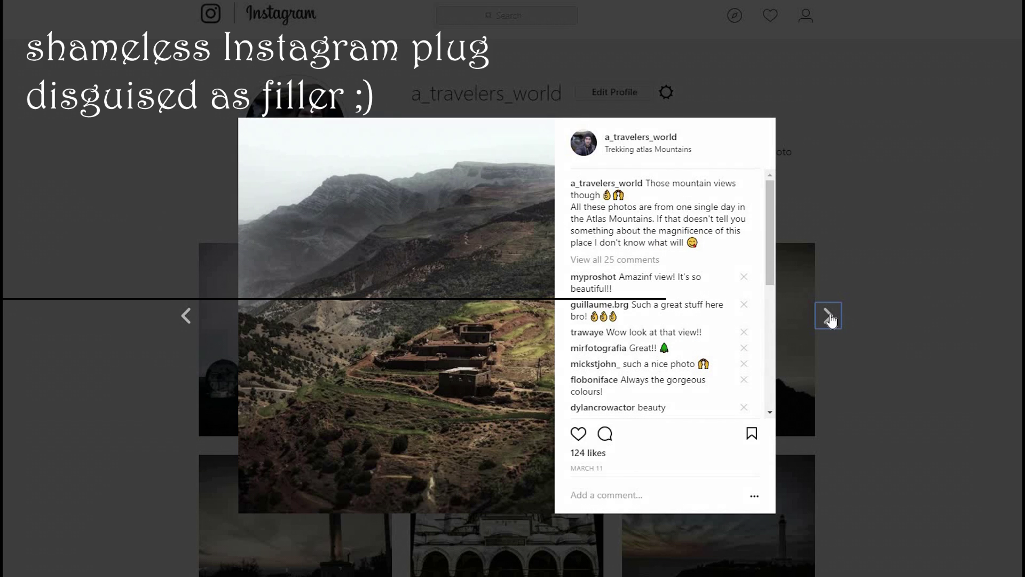
pyautogui.click(829, 317)
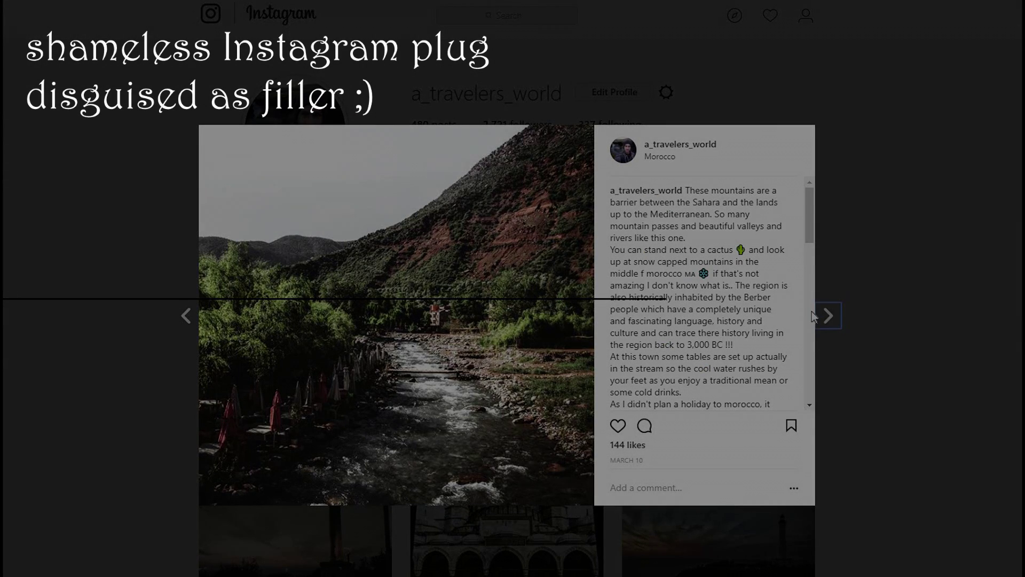
pyautogui.click(830, 317)
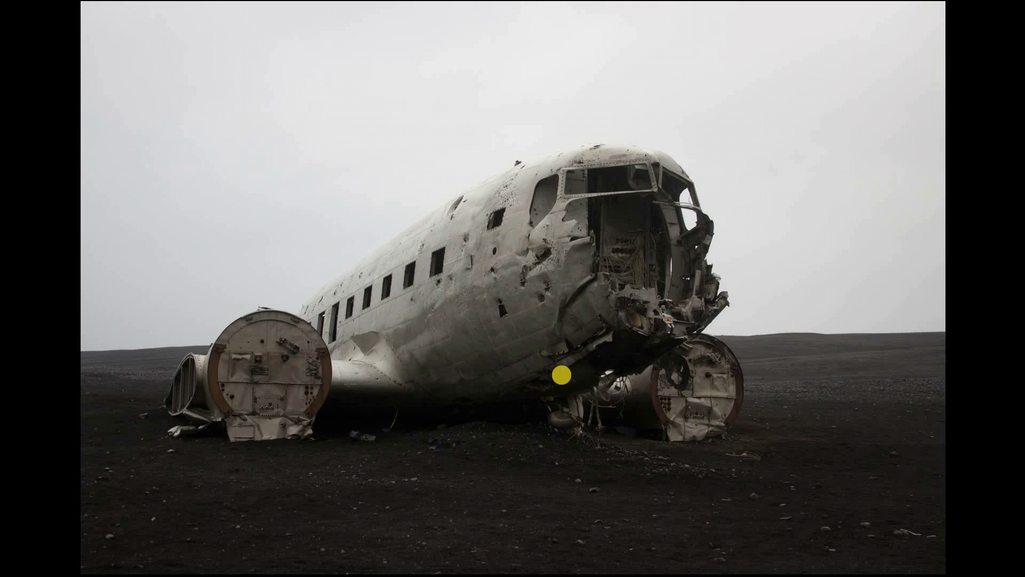
# Step: Open the forest train photo IMG_6456.CR2 for developing and set Exposure to +0.36, Contrast to +12 and Highlights to -100
pyautogui.press('f')
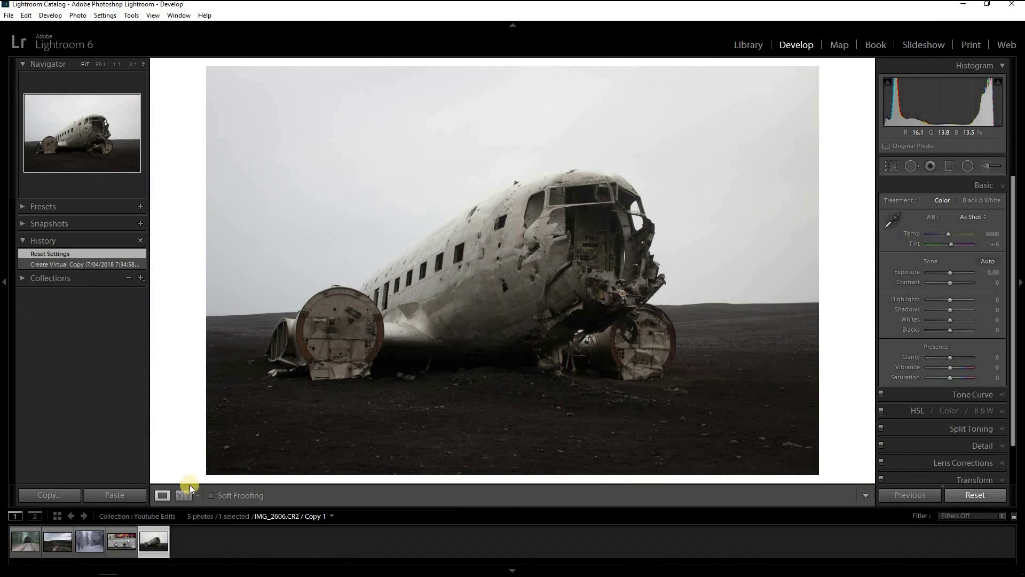
pyautogui.click(21, 542)
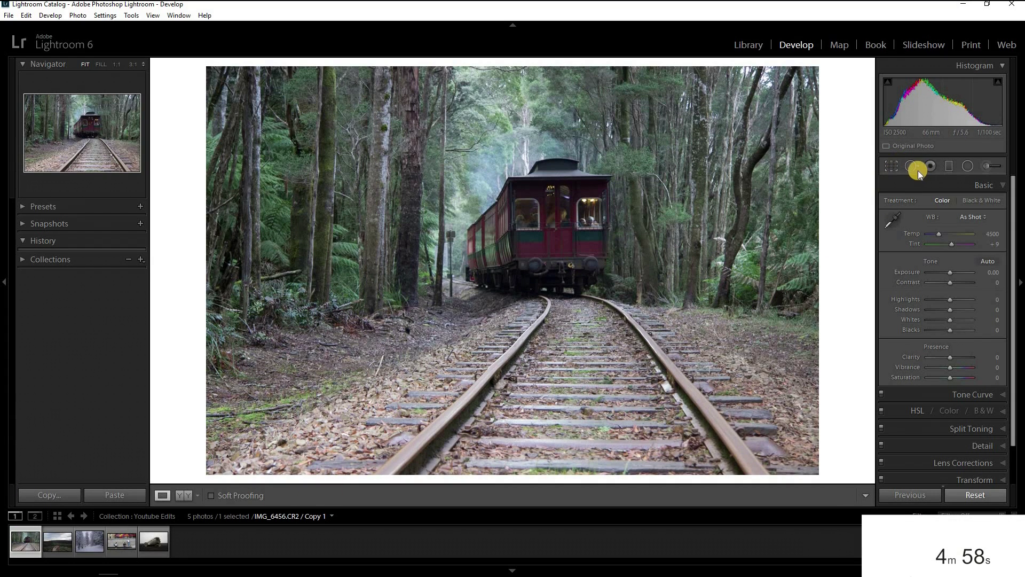
pyautogui.click(952, 274)
pyautogui.moveTo(952, 274); pyautogui.dragTo(933, 300)
pyautogui.click(950, 300)
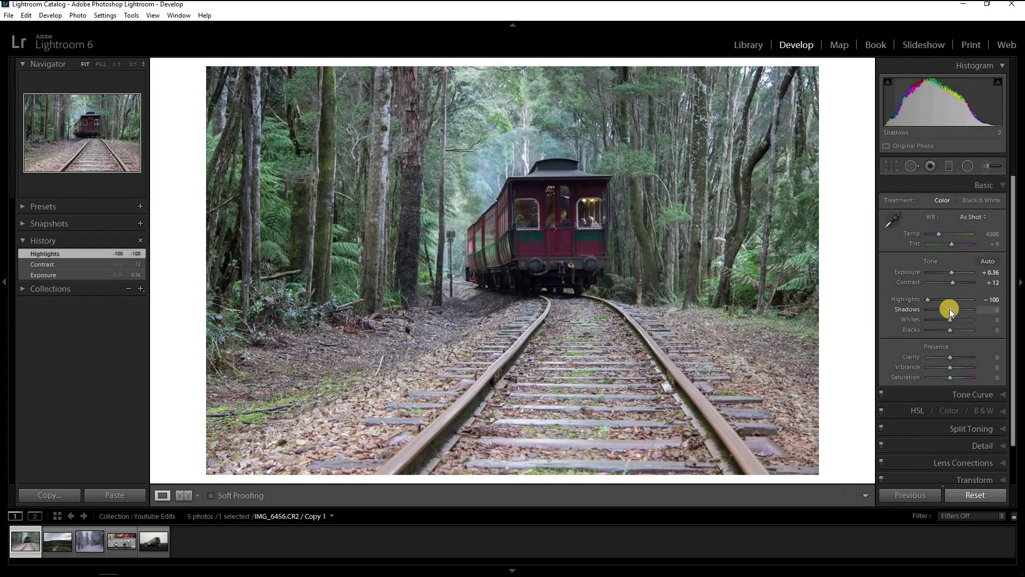
# Step: Set the train photo's Shadows to -12, Whites +17, Blacks -21, Clarity +17, Vibrance +19 and Saturation -38
pyautogui.moveTo(947, 309); pyautogui.dragTo(945, 309)
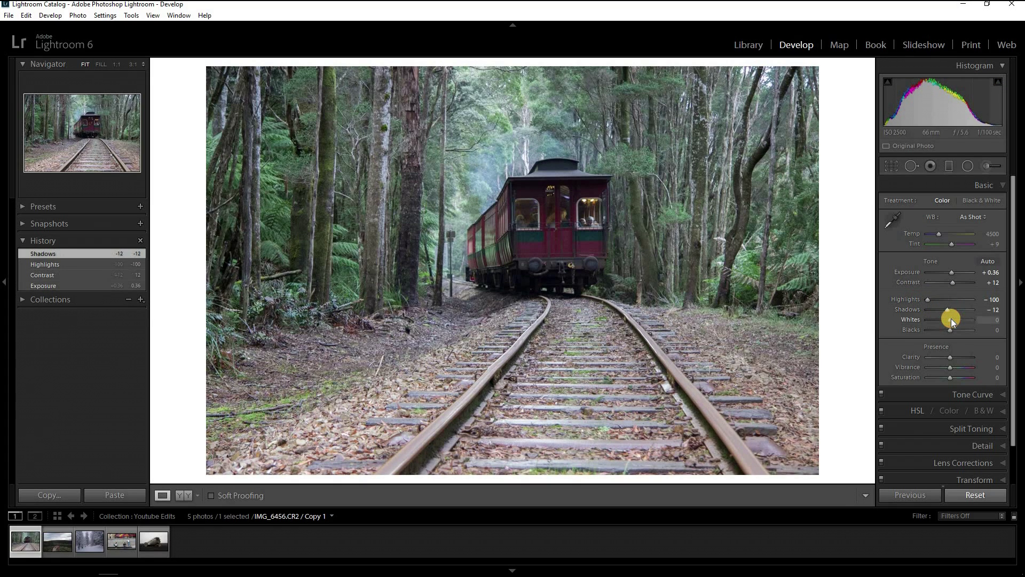
pyautogui.moveTo(951, 318); pyautogui.dragTo(954, 359)
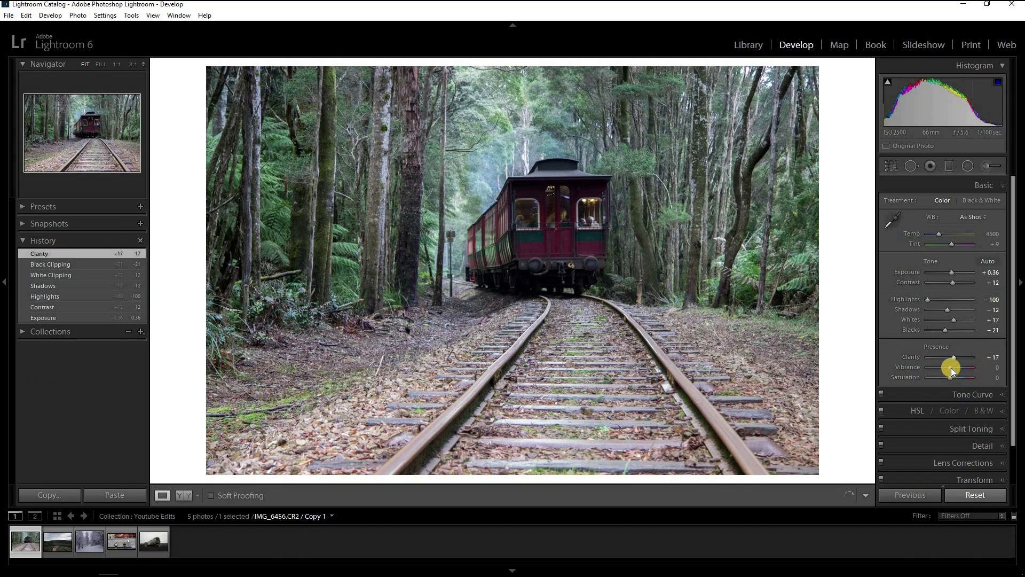
pyautogui.moveTo(955, 365); pyautogui.dragTo(942, 378)
# Step: Shape the RGB tone curve into a soft S with shadow and highlight points, lowering the white end to 94.5% and raising the black end to 4.3%
pyautogui.moveTo(1014, 360); pyautogui.dragTo(1010, 393)
pyautogui.scroll(-2, 994, 368)
pyautogui.click(960, 350)
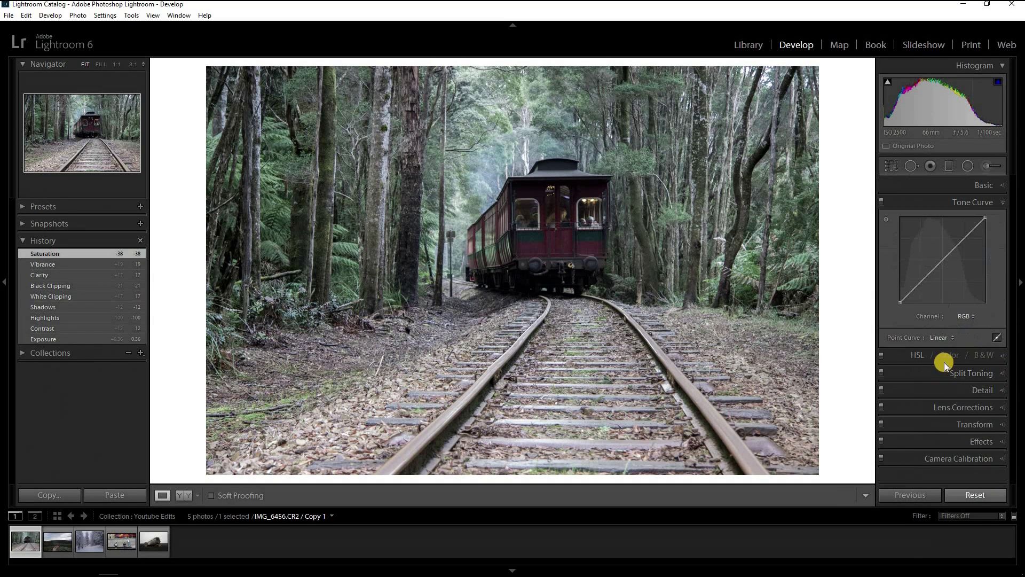
pyautogui.click(913, 292)
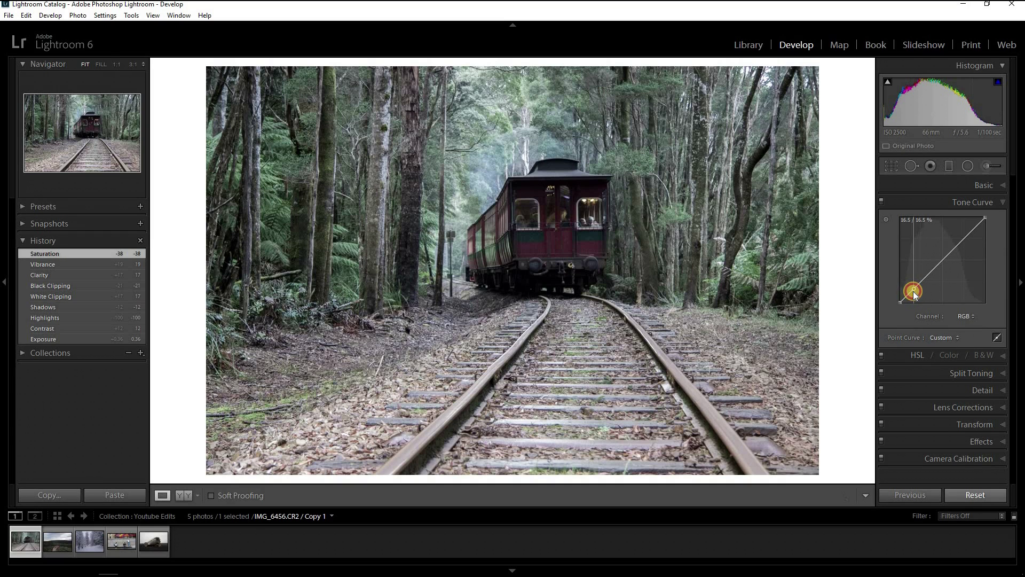
pyautogui.click(973, 229)
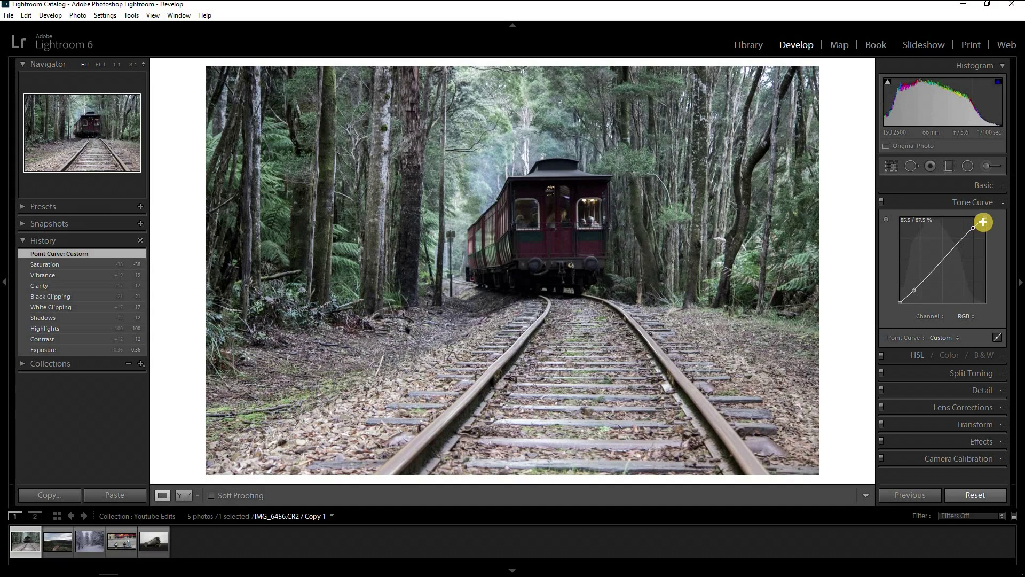
pyautogui.moveTo(985, 217); pyautogui.dragTo(985, 222)
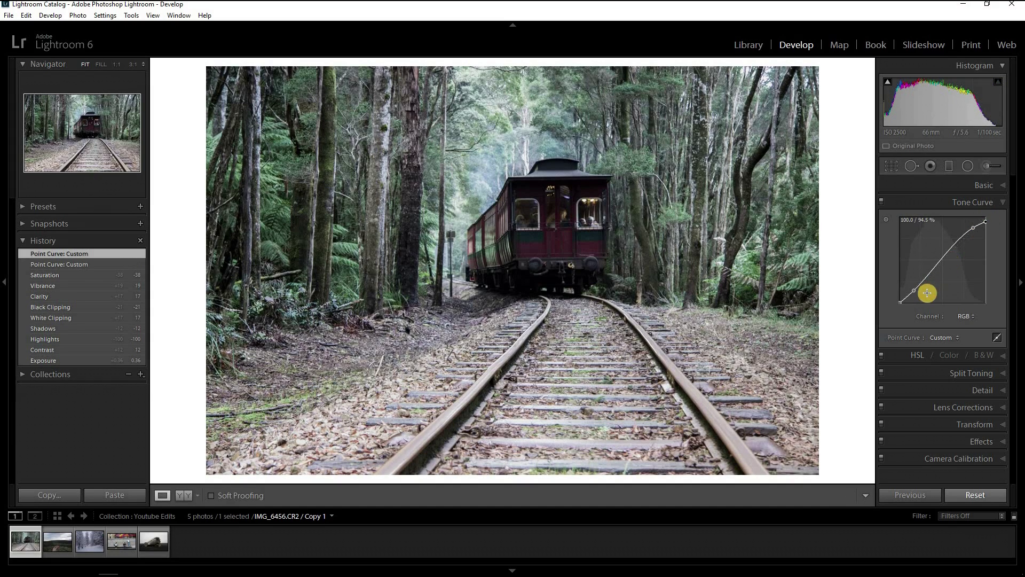
pyautogui.moveTo(900, 303); pyautogui.dragTo(904, 298)
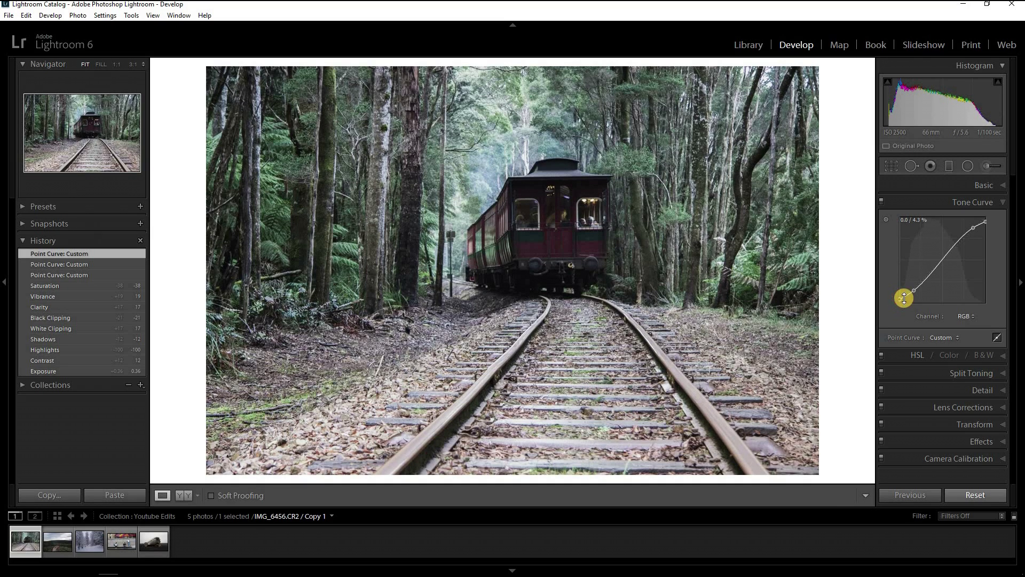
pyautogui.click(915, 290)
pyautogui.moveTo(917, 293); pyautogui.dragTo(918, 292)
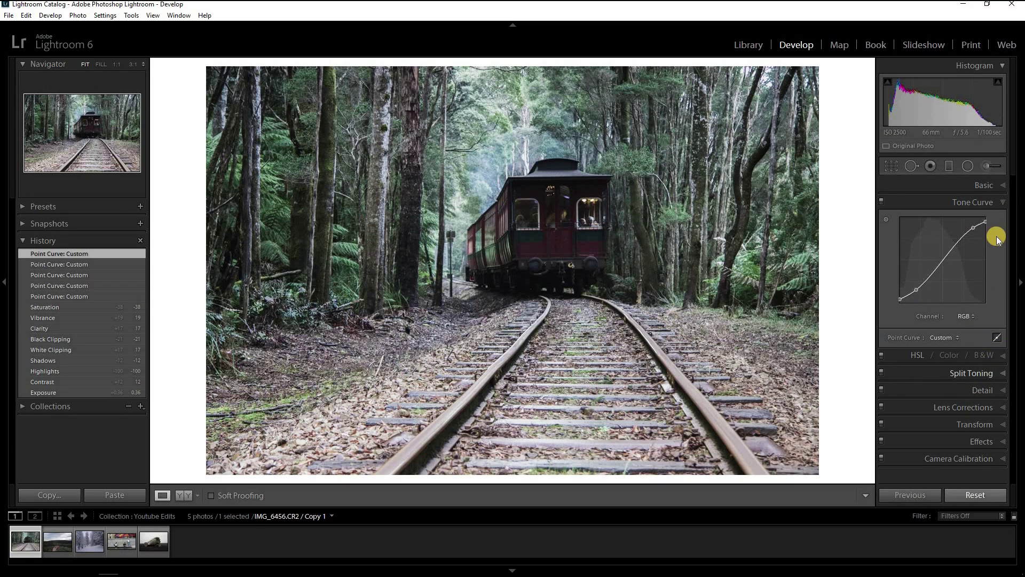
pyautogui.click(996, 202)
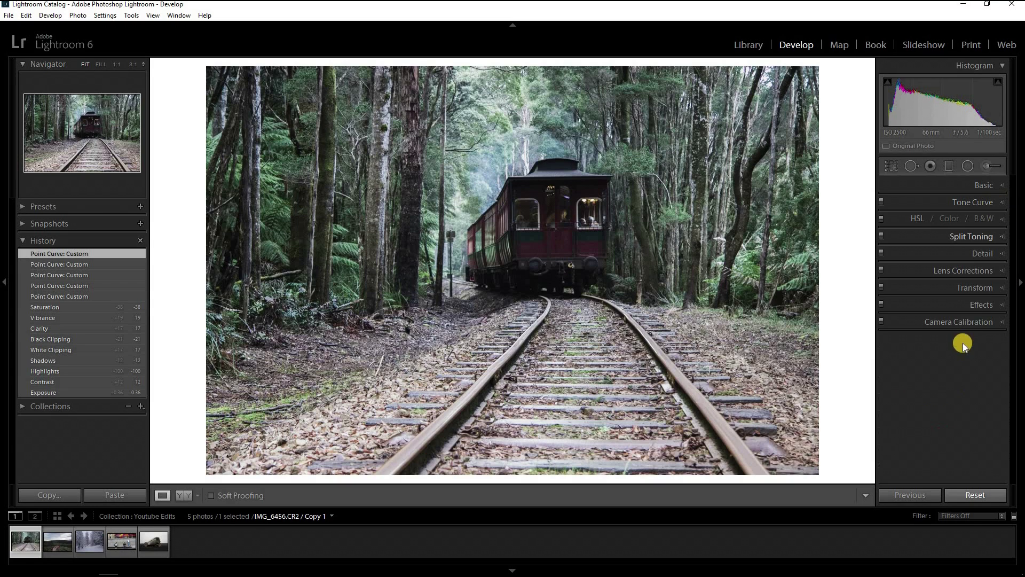
# Step: Set both the purple and green defringe amounts to 2 in the manual lens corrections
pyautogui.click(985, 270)
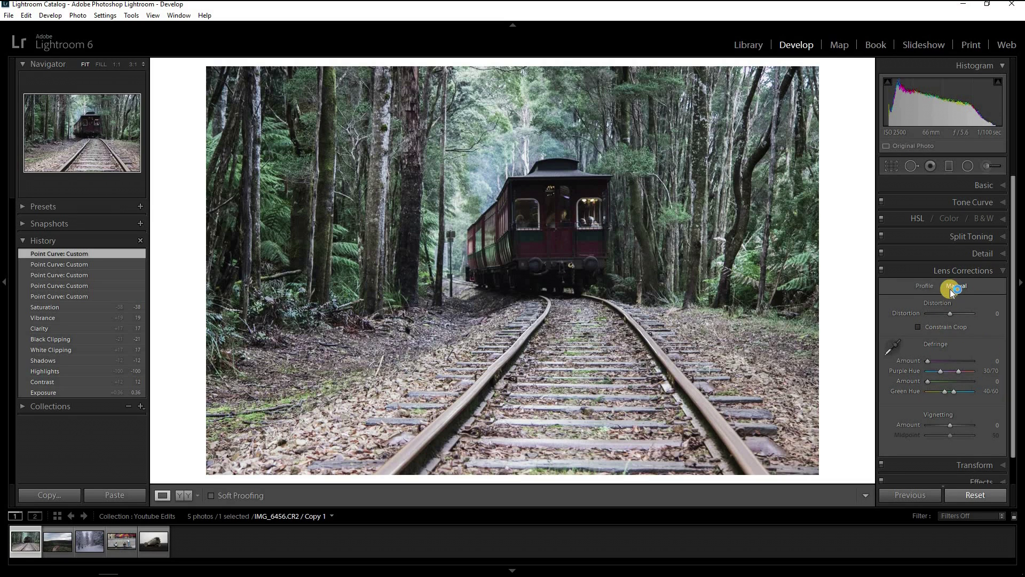
pyautogui.moveTo(927, 360); pyautogui.dragTo(931, 380)
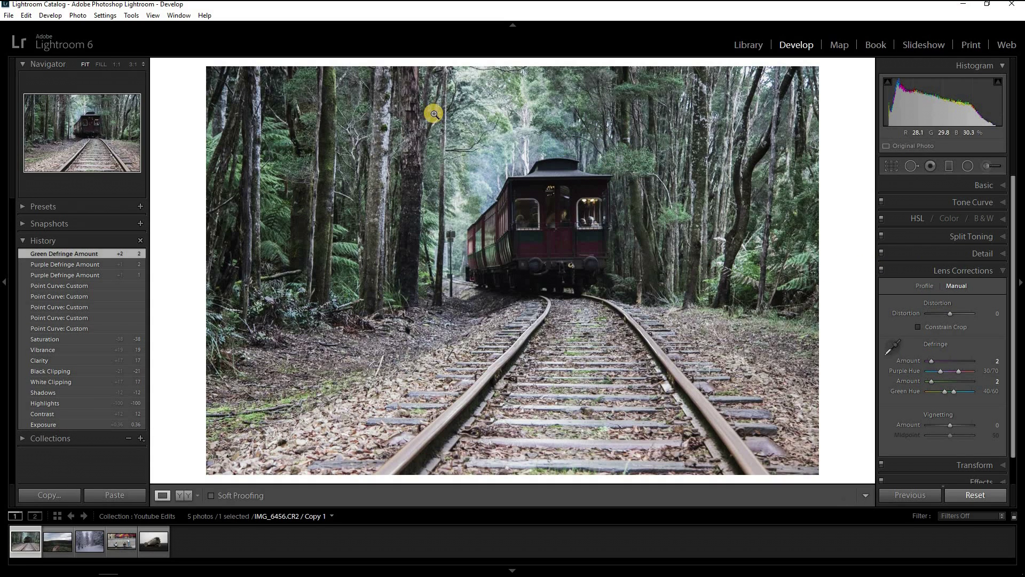
# Step: Remove chromatic aberration and enable lens profile corrections, keeping Canon as the lens make
pyautogui.click(924, 287)
pyautogui.click(887, 302)
pyautogui.click(887, 313)
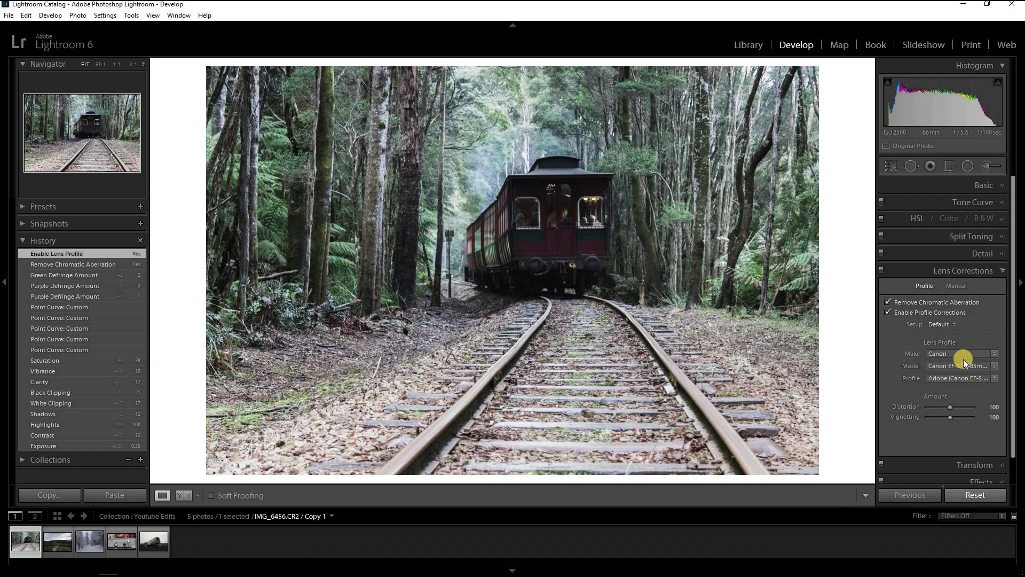
pyautogui.click(986, 355)
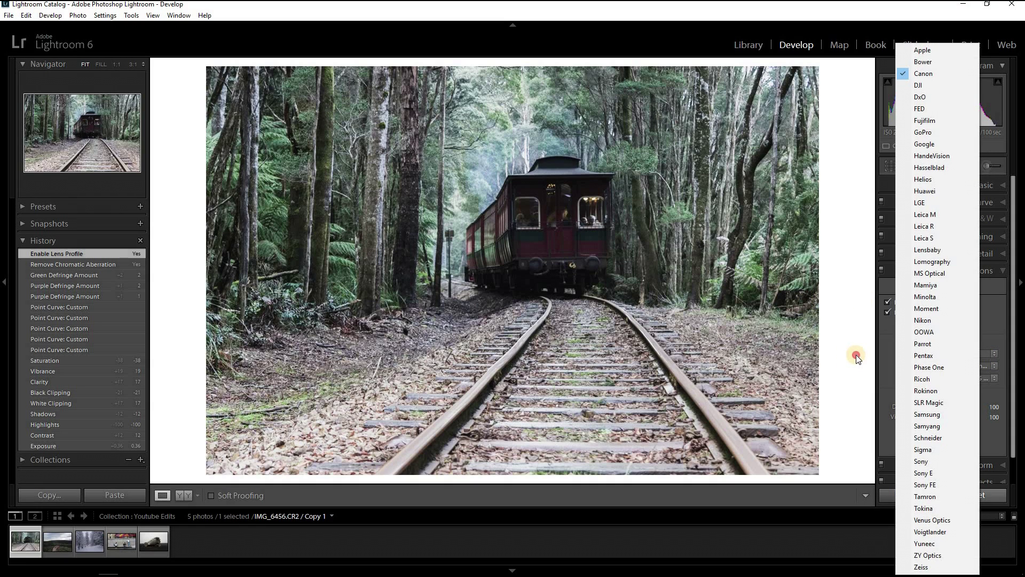
pyautogui.click(856, 355)
pyautogui.click(1000, 268)
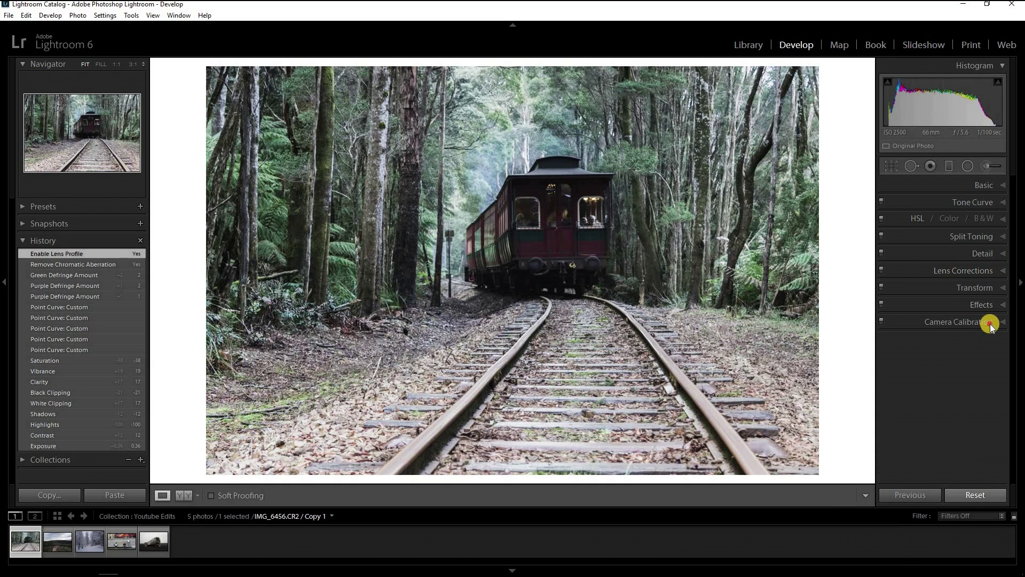
# Step: Change the camera calibration profile to Camera Faithful, keeping the 2012 process version
pyautogui.click(993, 322)
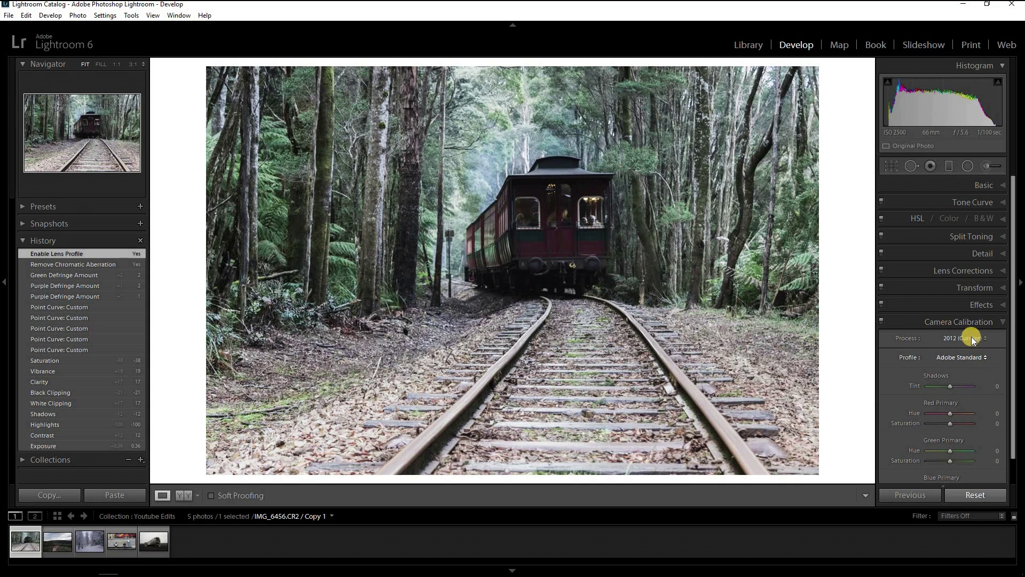
pyautogui.click(968, 339)
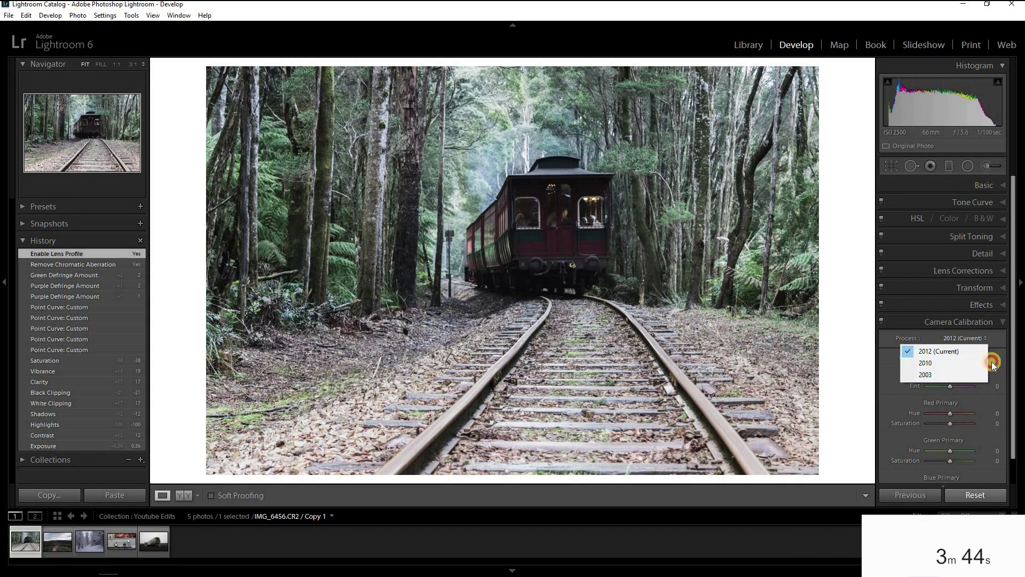
pyautogui.click(981, 357)
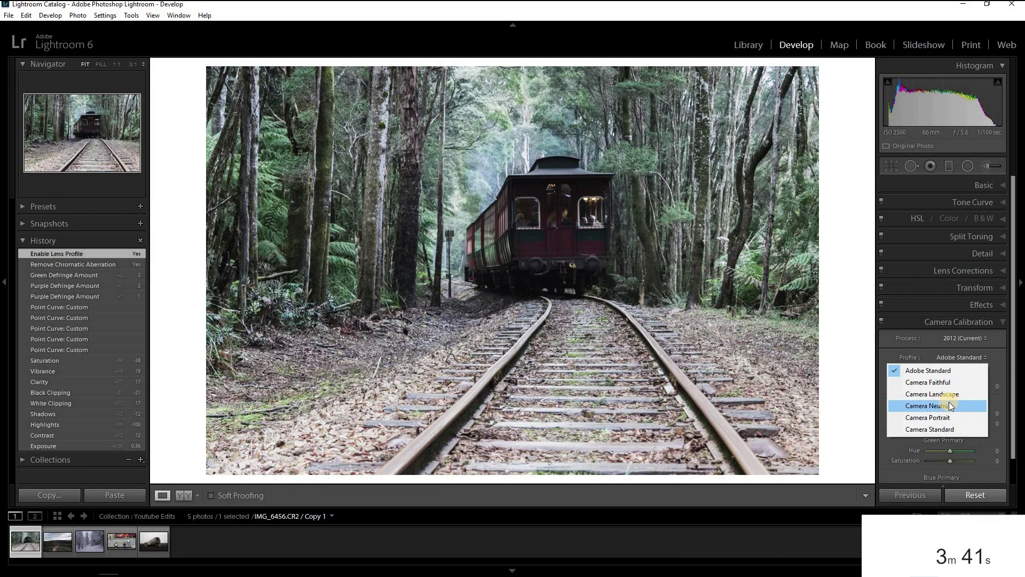
pyautogui.click(938, 382)
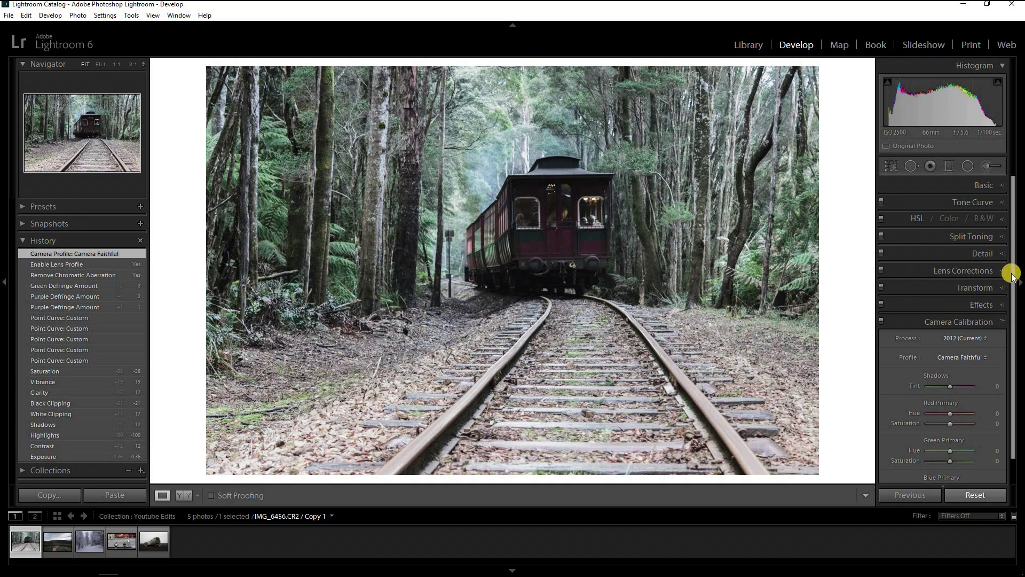
pyautogui.click(1000, 325)
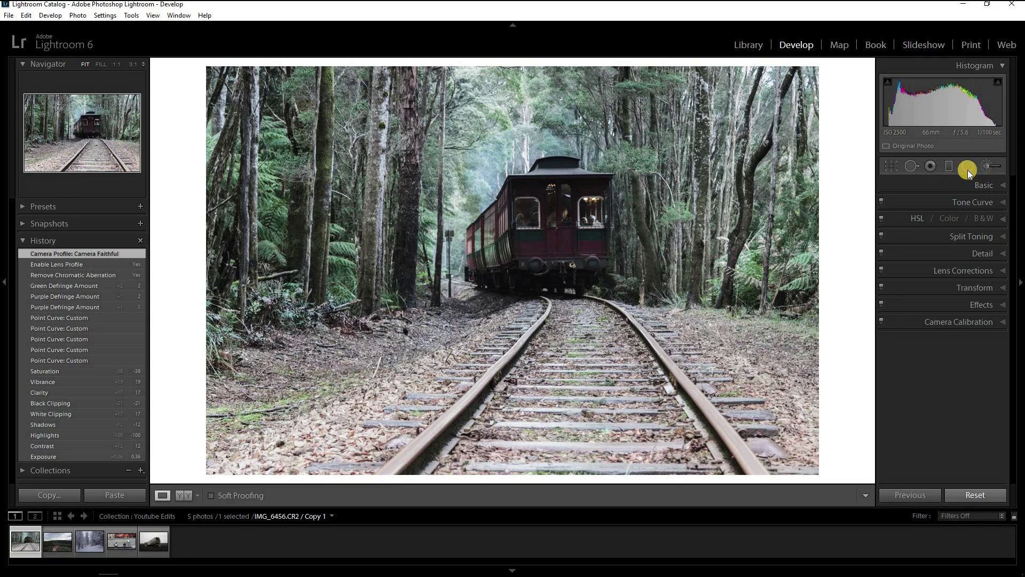
# Step: Add a graduated filter rising from the lower edge over the train tracks, with exposure -1.62 and contrast 21
pyautogui.click(949, 166)
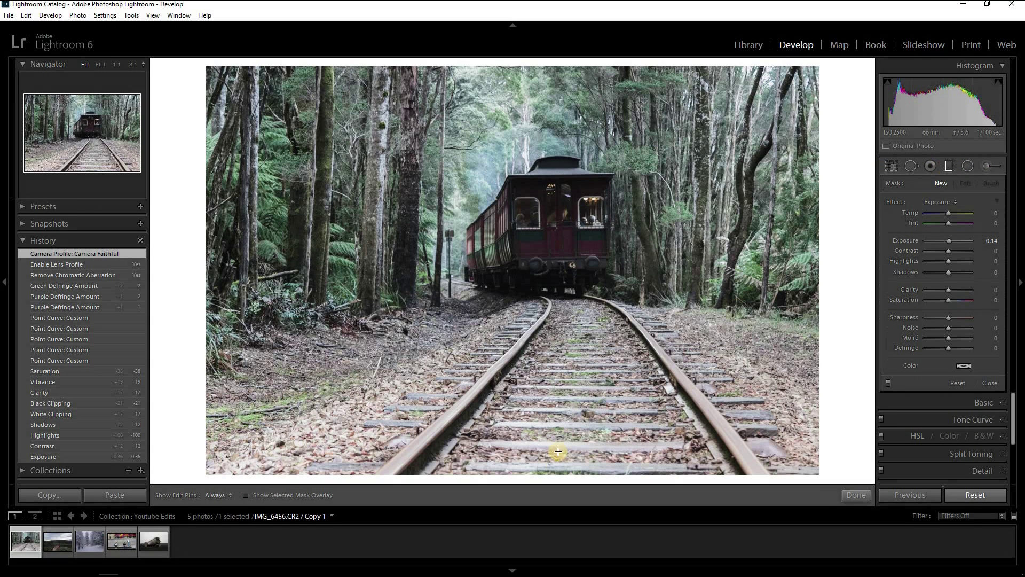
pyautogui.moveTo(539, 469); pyautogui.dragTo(531, 331)
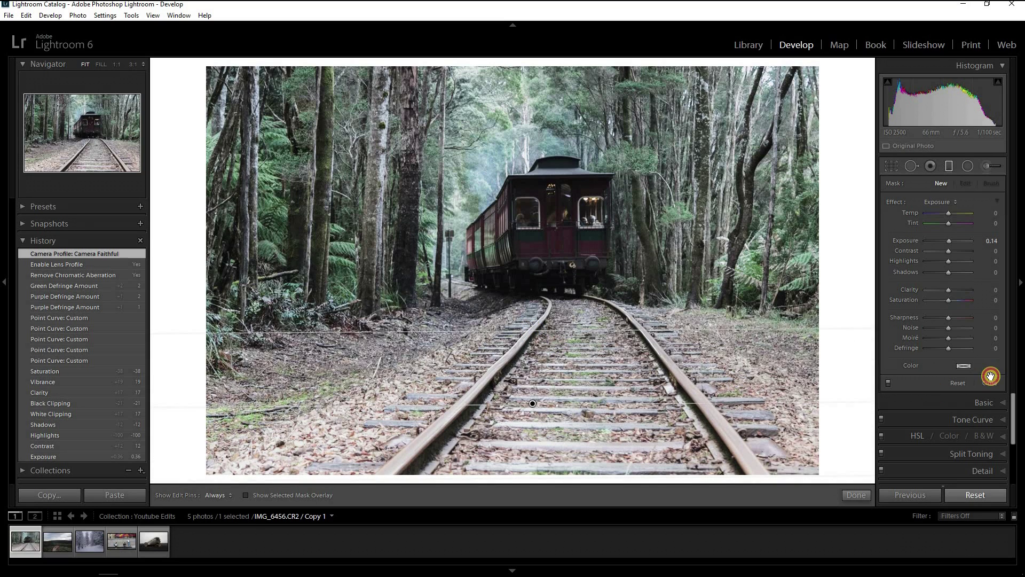
pyautogui.moveTo(949, 240); pyautogui.dragTo(940, 241)
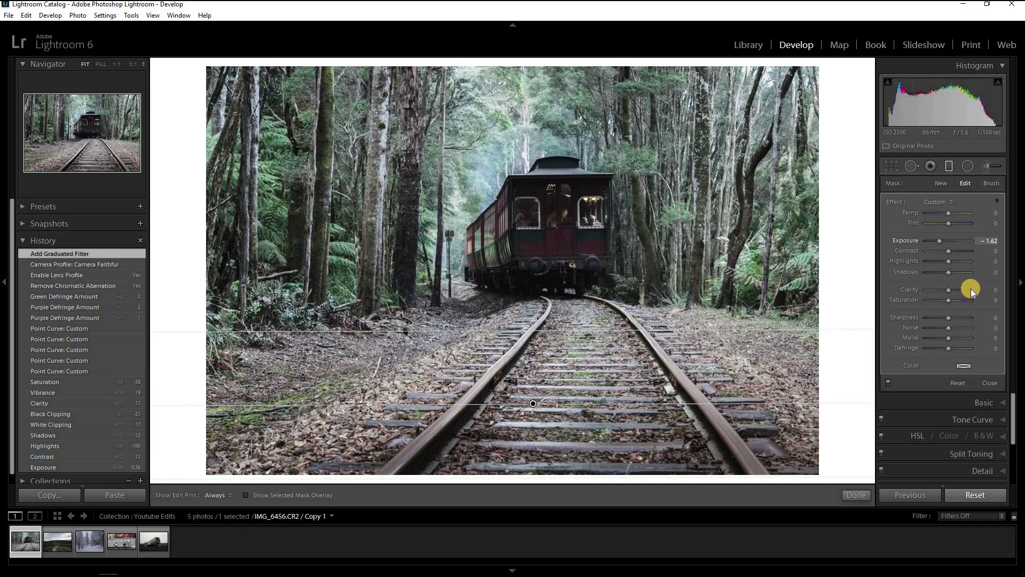
pyautogui.moveTo(950, 251); pyautogui.dragTo(954, 251)
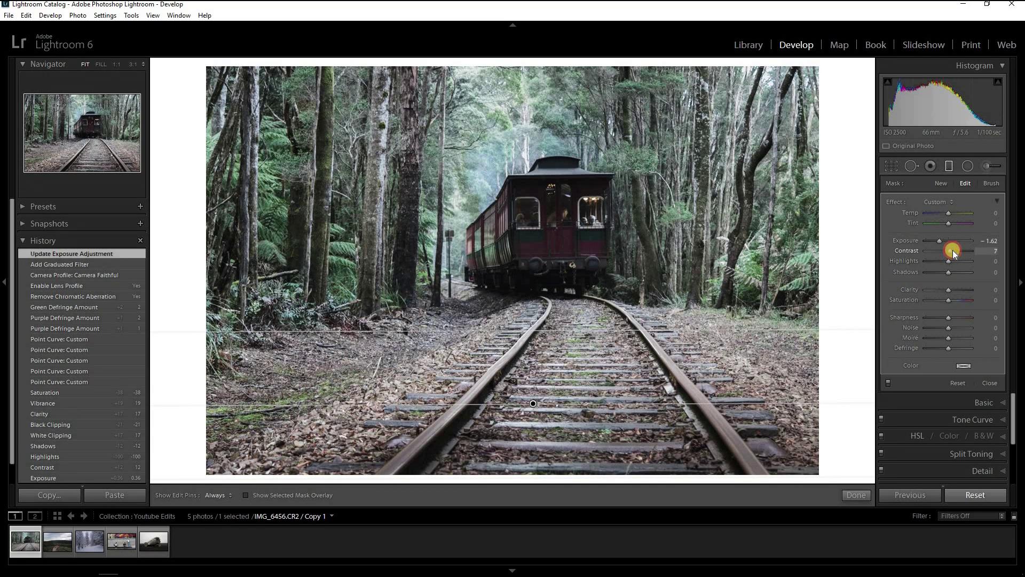
# Step: Set the track filter's shadows to -83 and exposure to -2.10, and move the filter up toward the train
pyautogui.moveTo(947, 290); pyautogui.dragTo(949, 289)
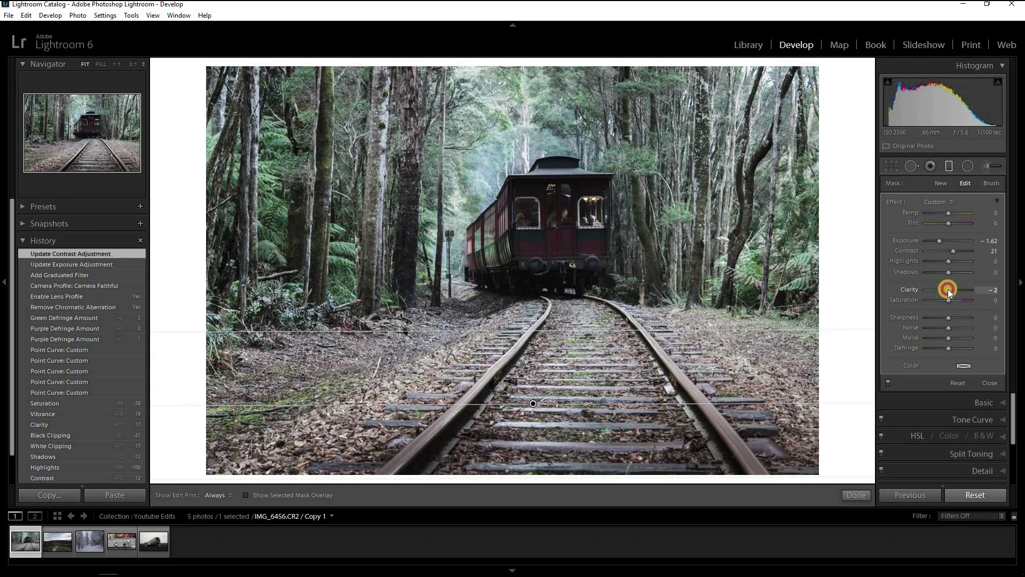
pyautogui.click(949, 272)
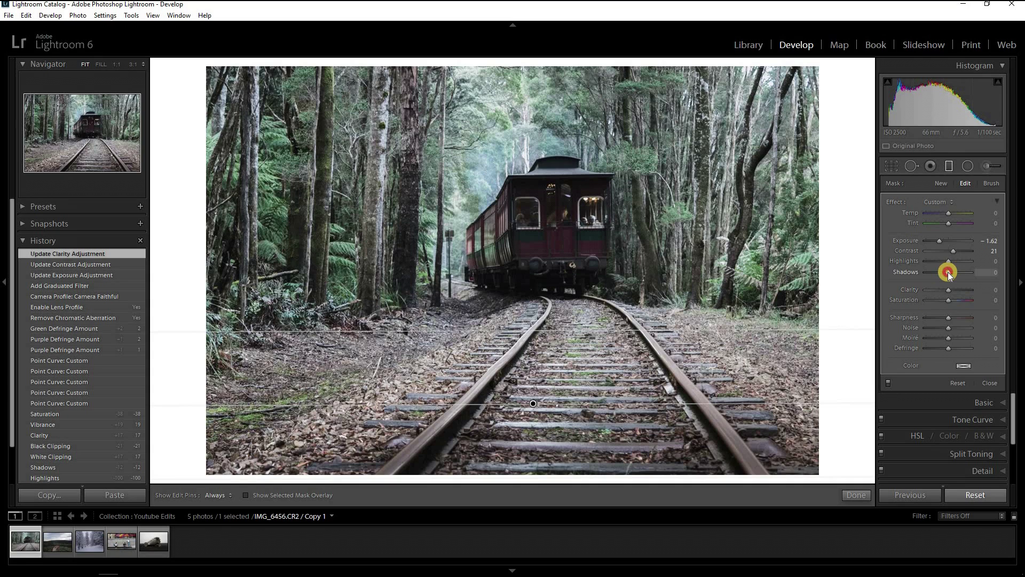
pyautogui.moveTo(985, 273); pyautogui.dragTo(929, 276)
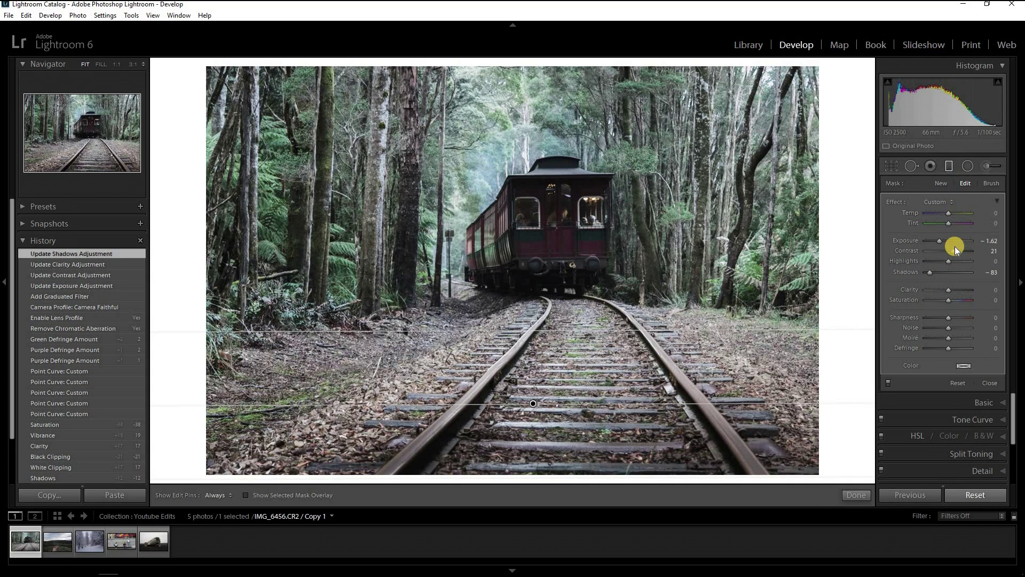
pyautogui.moveTo(939, 240); pyautogui.dragTo(939, 243)
pyautogui.moveTo(535, 346); pyautogui.dragTo(535, 348)
# Step: Add a second graduated filter from the photo's upper edge down to the train roof with exposure -0.48, and finish filtering
pyautogui.click(940, 183)
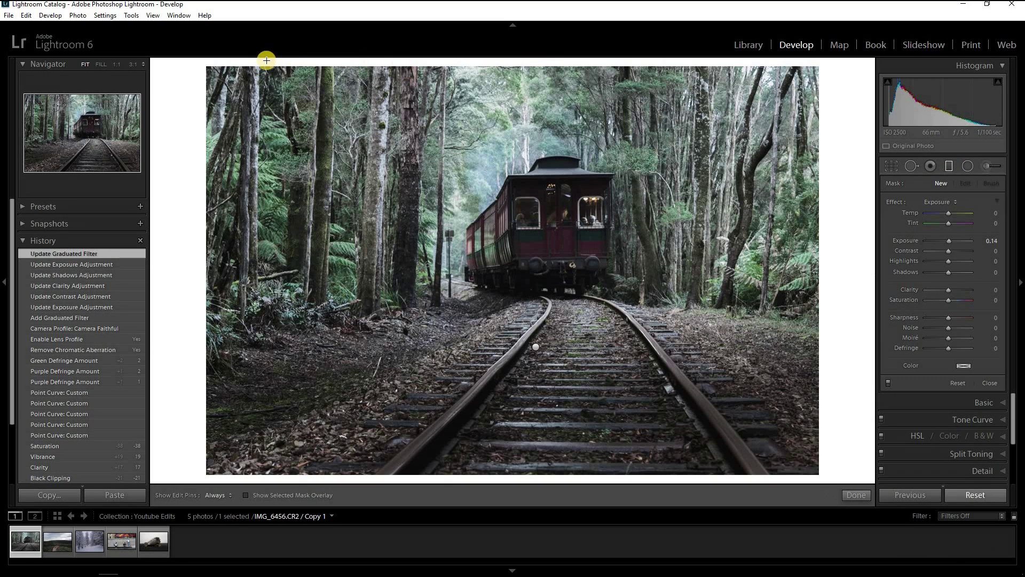
pyautogui.moveTo(549, 64); pyautogui.dragTo(551, 177)
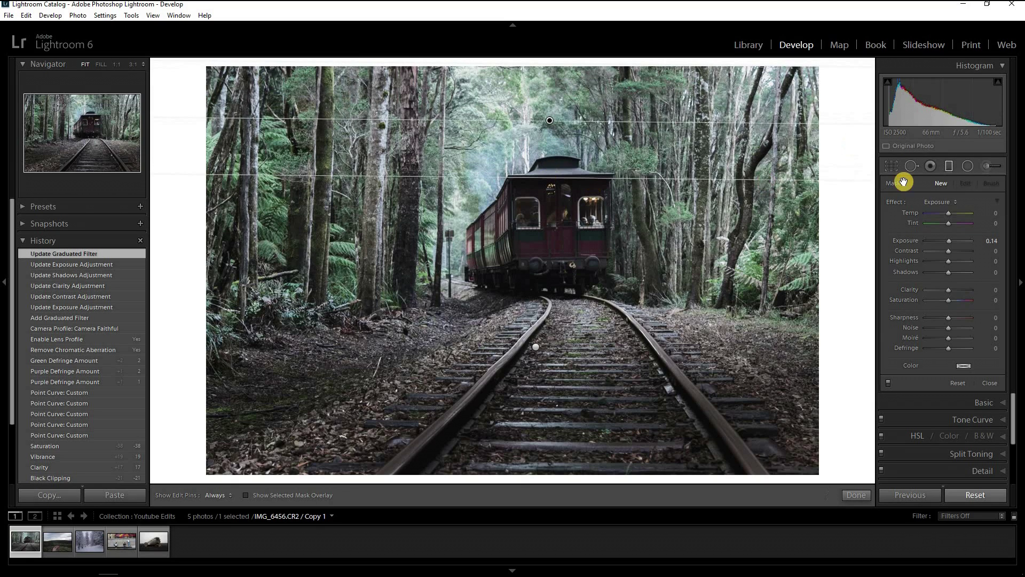
pyautogui.moveTo(953, 242); pyautogui.dragTo(947, 242)
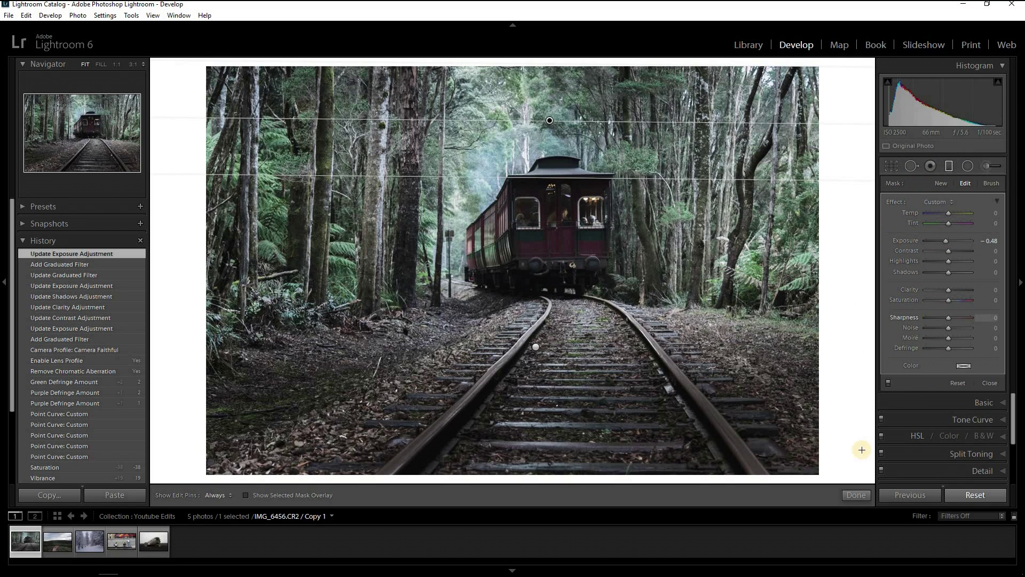
pyautogui.click(855, 495)
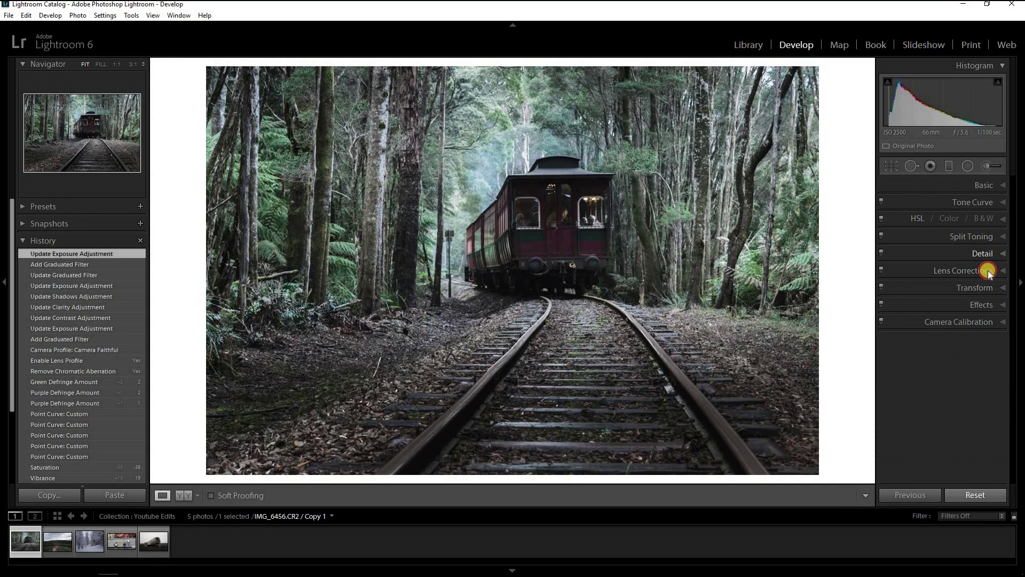
# Step: Set the sharpening amount to 36 and the masking to 100, previewing the edge mask
pyautogui.click(988, 270)
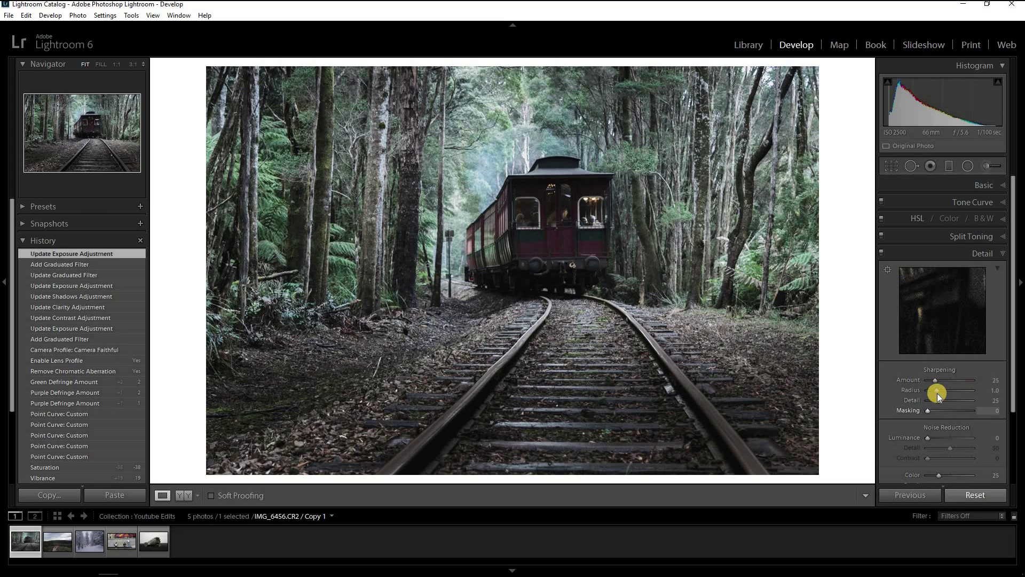
pyautogui.moveTo(935, 380); pyautogui.dragTo(939, 381)
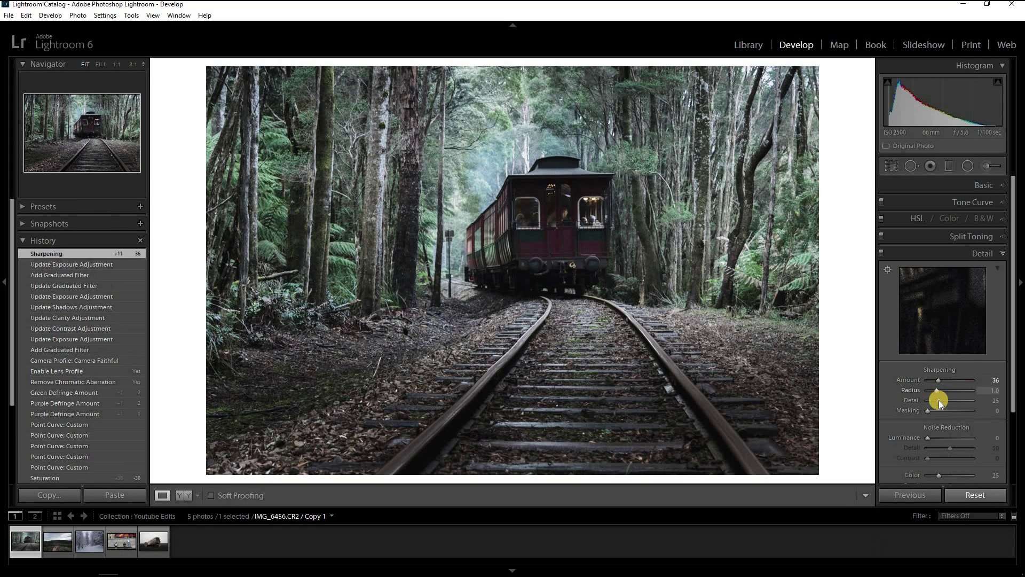
pyautogui.press('alt')
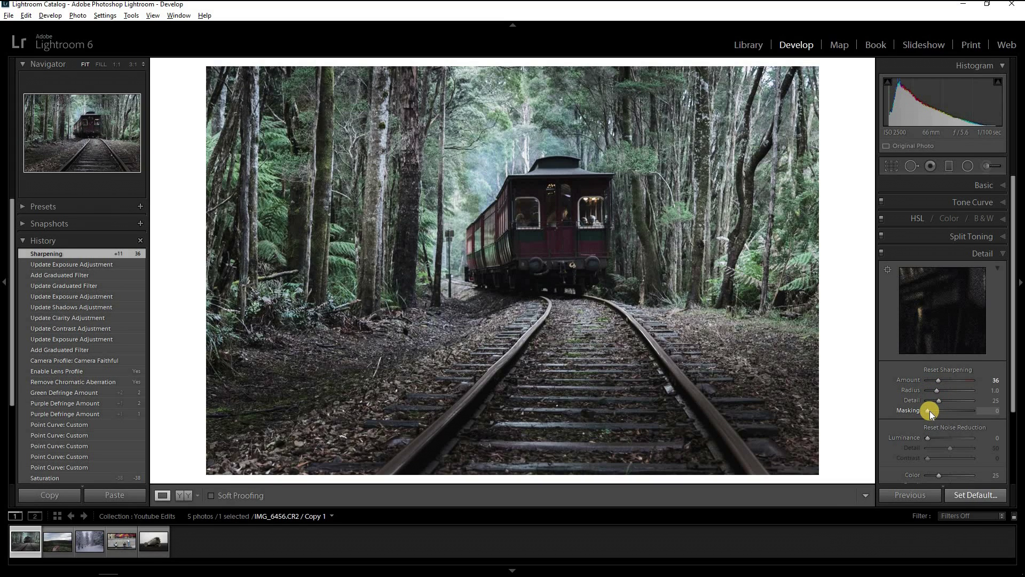
pyautogui.moveTo(930, 412); pyautogui.dragTo(984, 405)
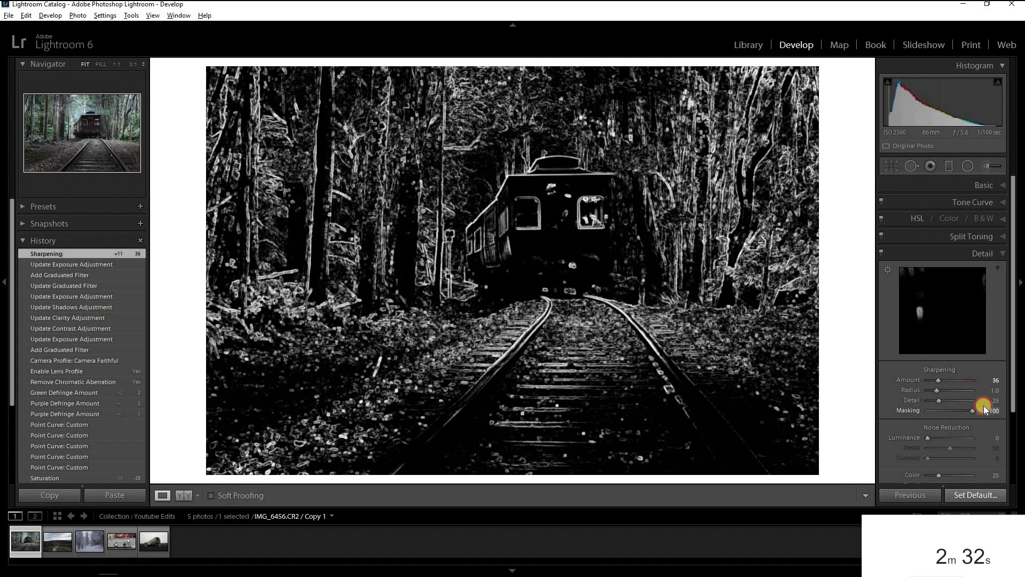
pyautogui.moveTo(984, 405); pyautogui.dragTo(984, 405)
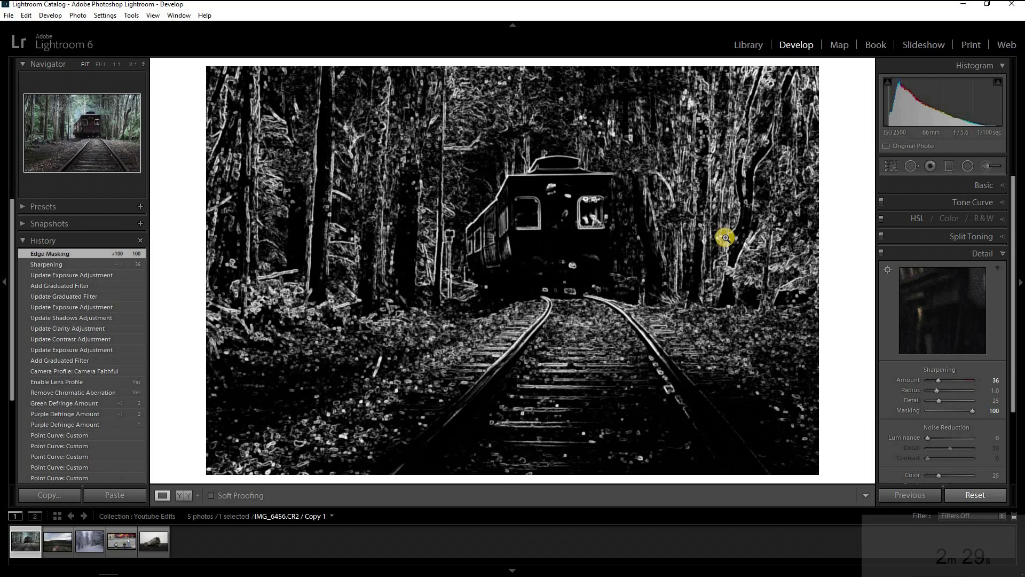
pyautogui.click(993, 254)
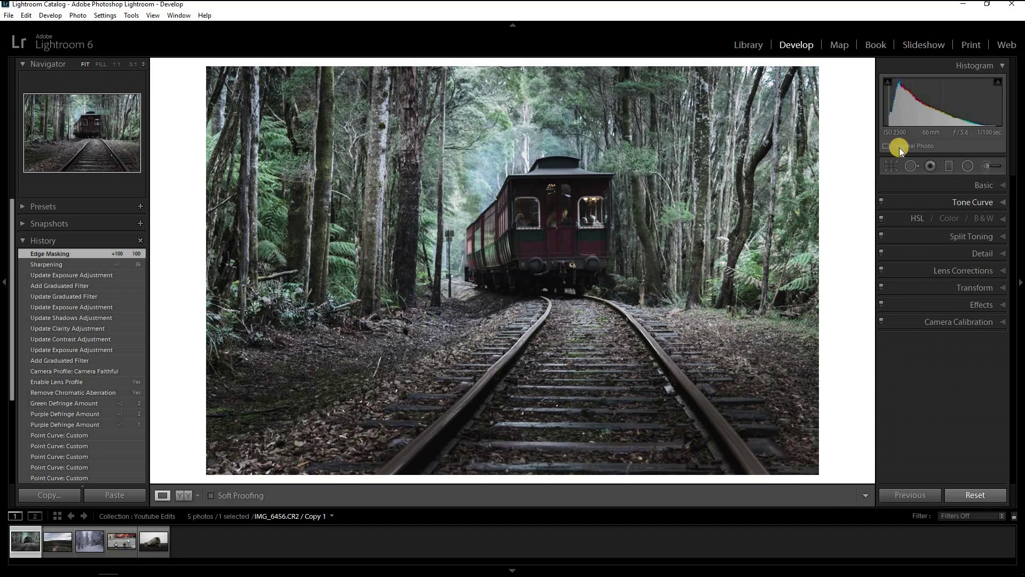
# Step: Synchronize the train photo's settings, including graduated filters but not transform, crop or spot removal, across all five photos
pyautogui.keyDown('shift'); pyautogui.click(156, 544); pyautogui.keyUp('shift')
pyautogui.click(902, 493)
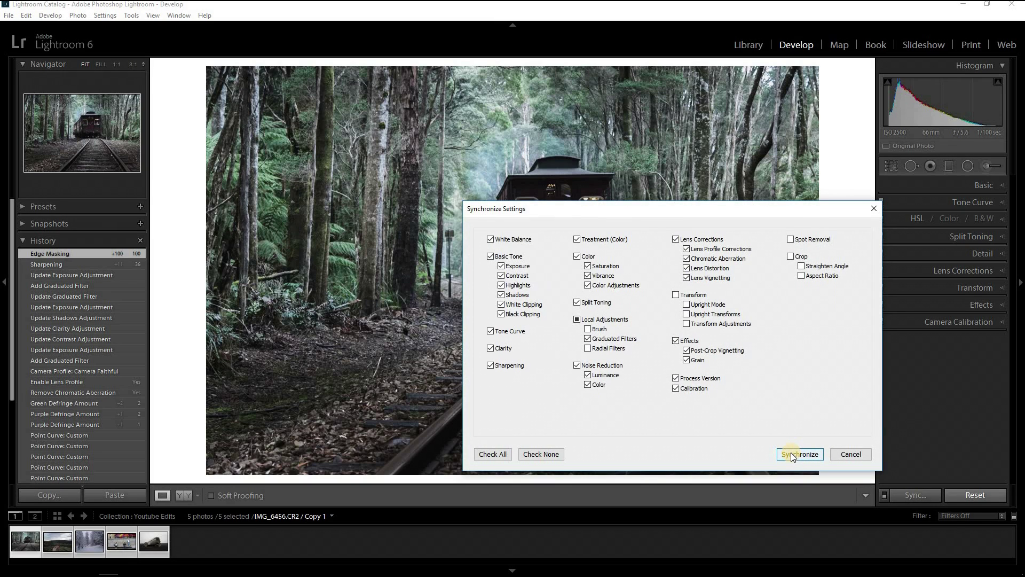
pyautogui.click(790, 453)
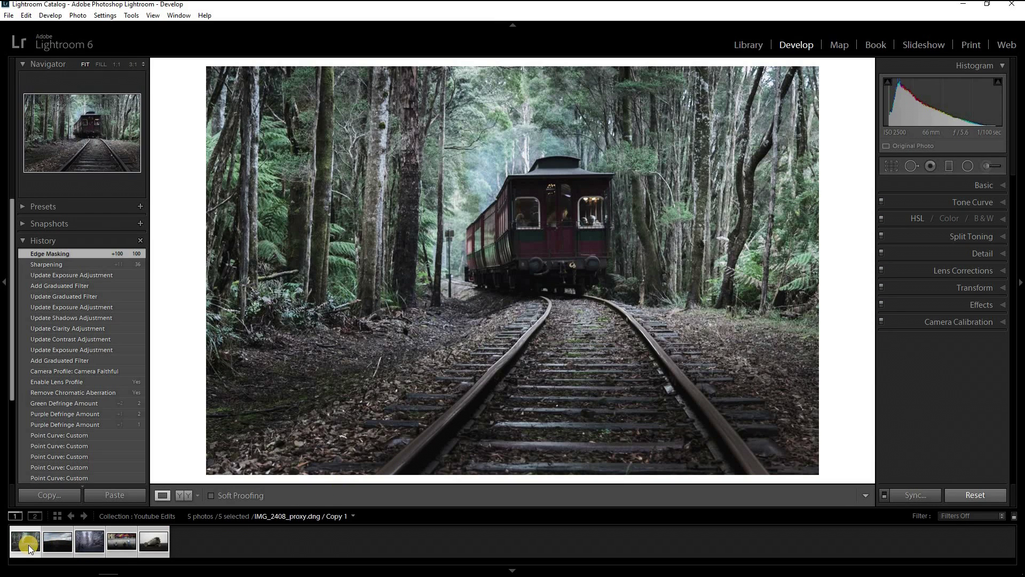
pyautogui.click(67, 541)
pyautogui.click(92, 541)
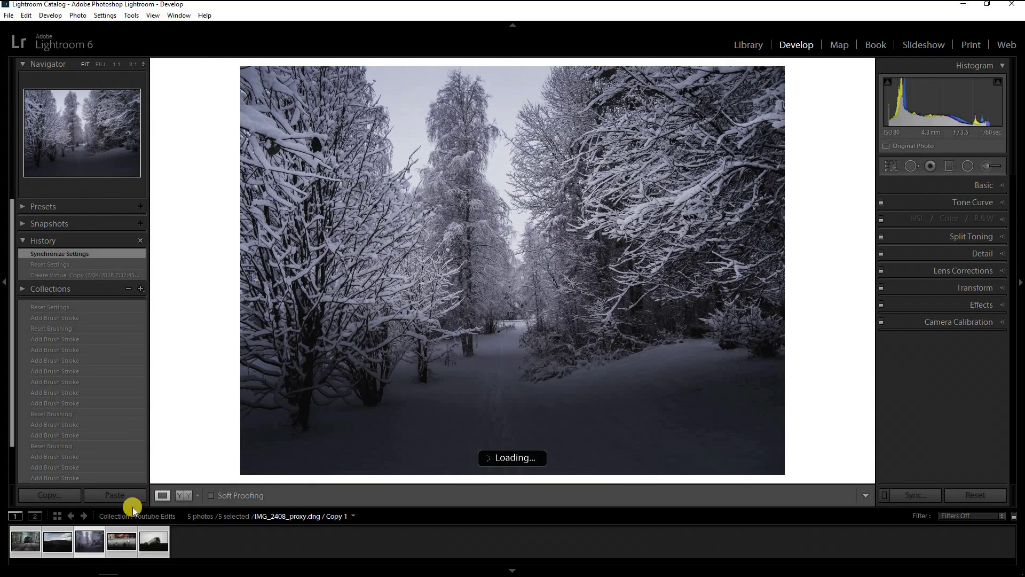
# Step: On the hand-held ice landscape photo, set the lower graduated filter's shadows to 64 and move the sky filter down to the horizon
pyautogui.click(51, 536)
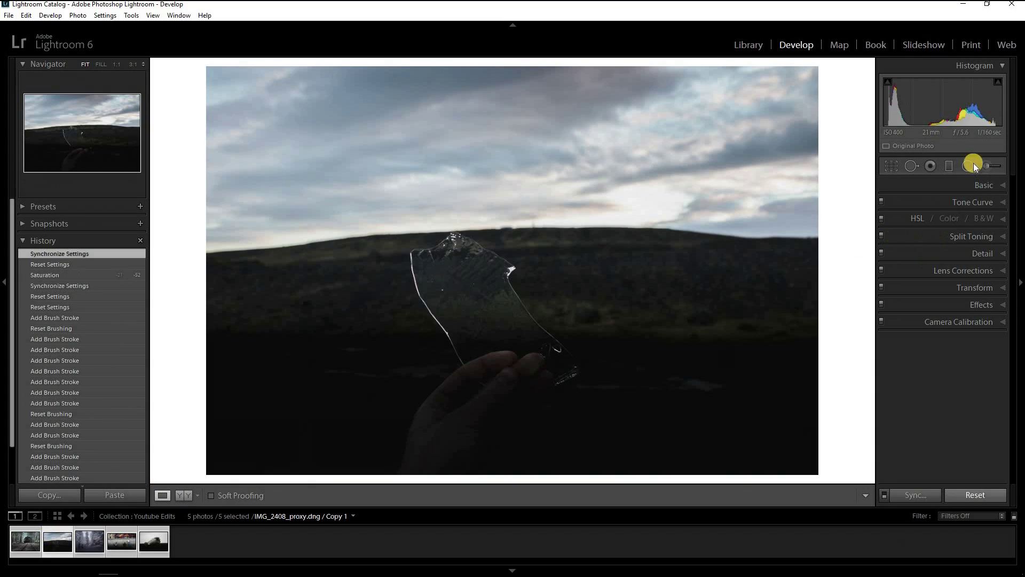
pyautogui.click(945, 164)
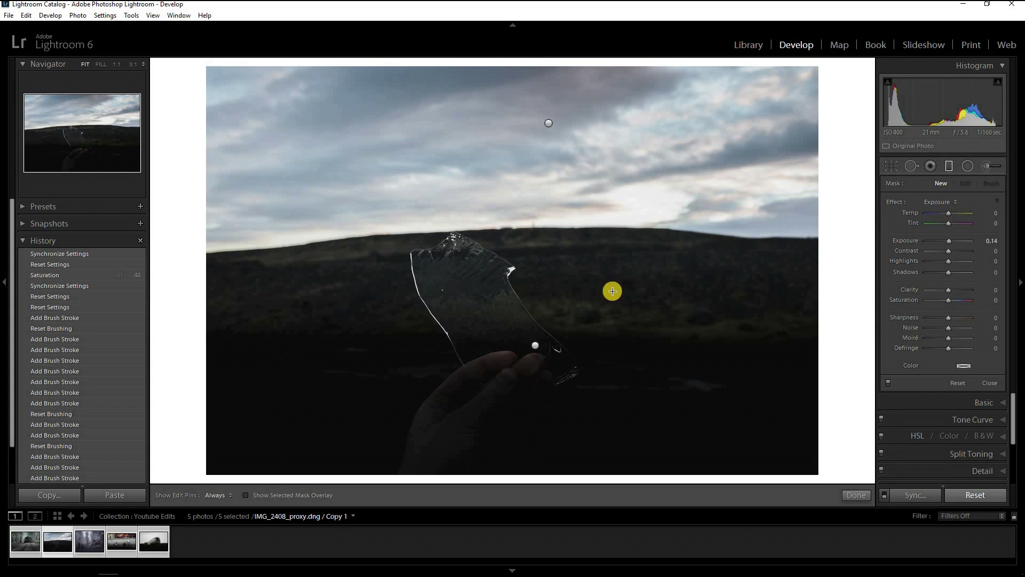
pyautogui.click(536, 349)
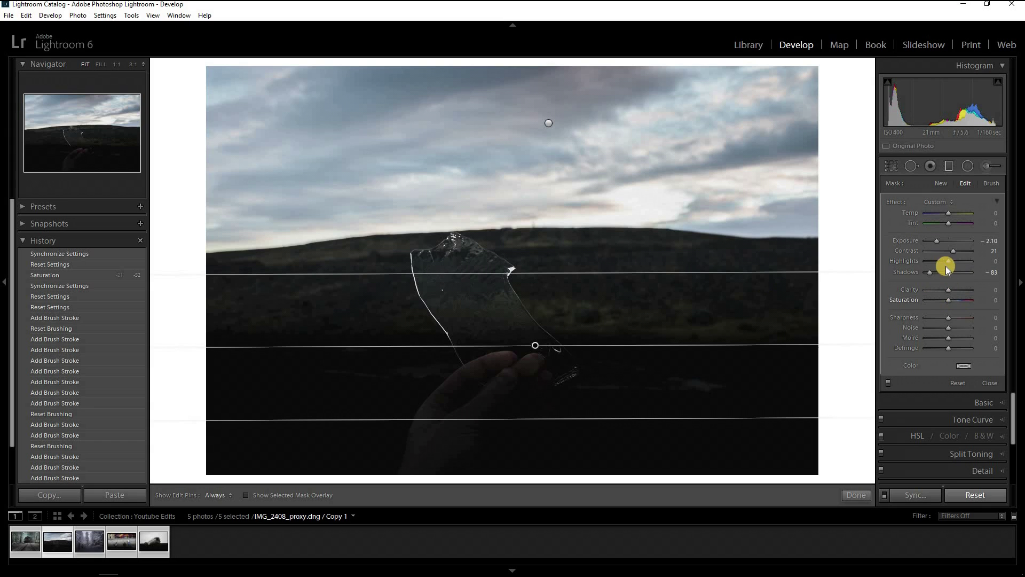
pyautogui.moveTo(943, 273); pyautogui.dragTo(954, 272)
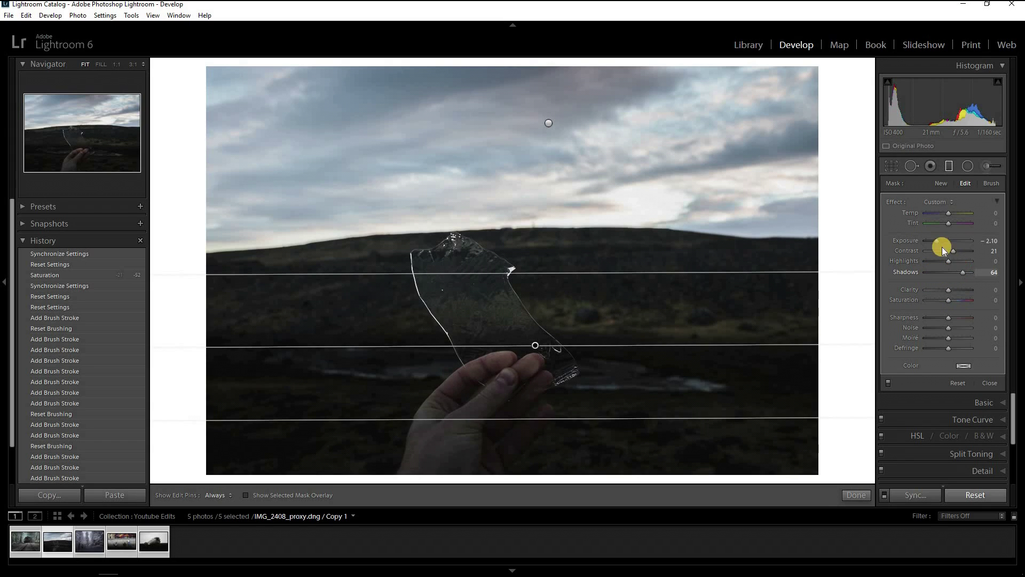
pyautogui.moveTo(551, 126); pyautogui.dragTo(548, 218)
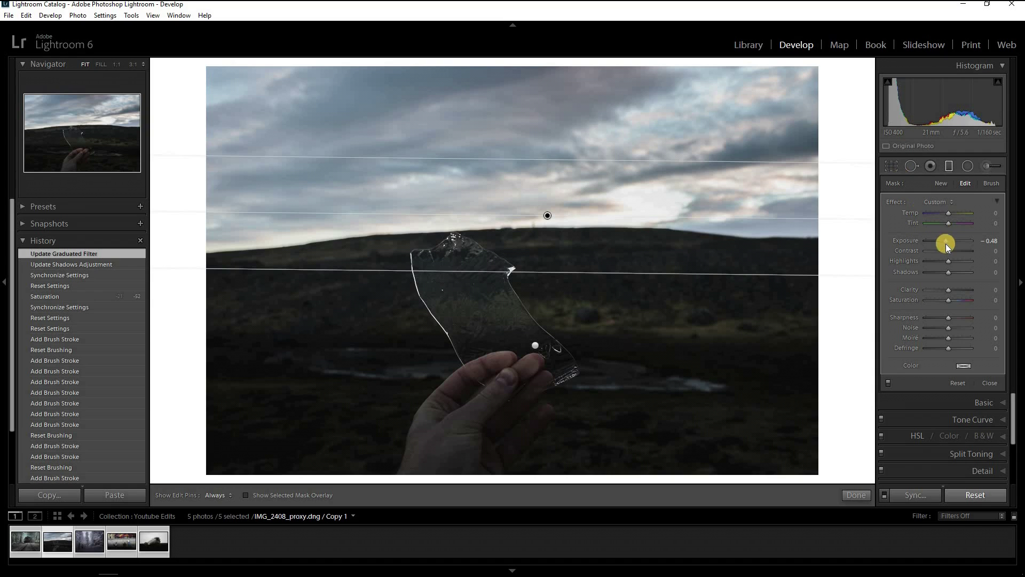
pyautogui.click(951, 167)
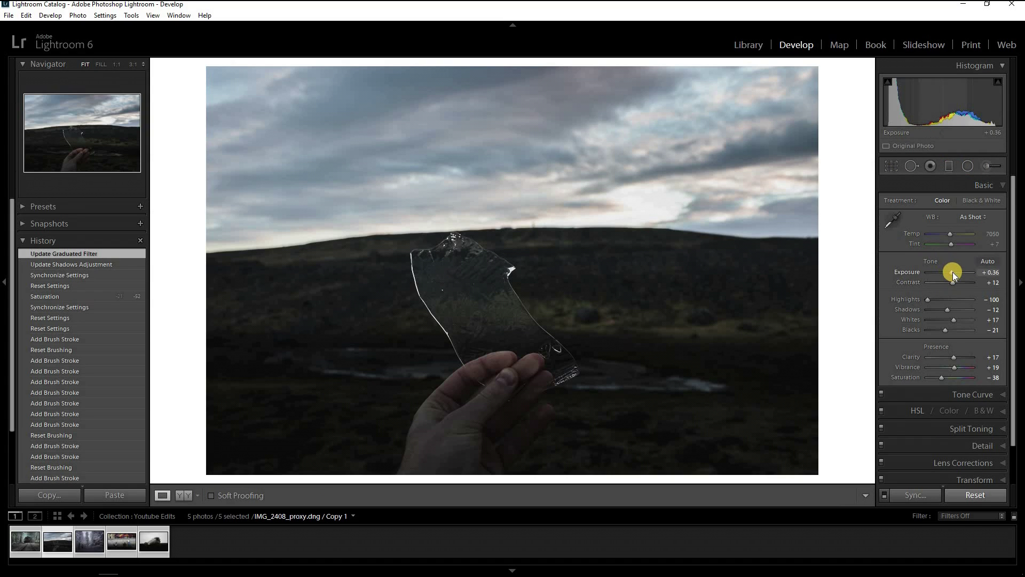
# Step: Raise the ice landscape photo's overall exposure to +0.83 and clarity to +31
pyautogui.moveTo(954, 272); pyautogui.dragTo(955, 271)
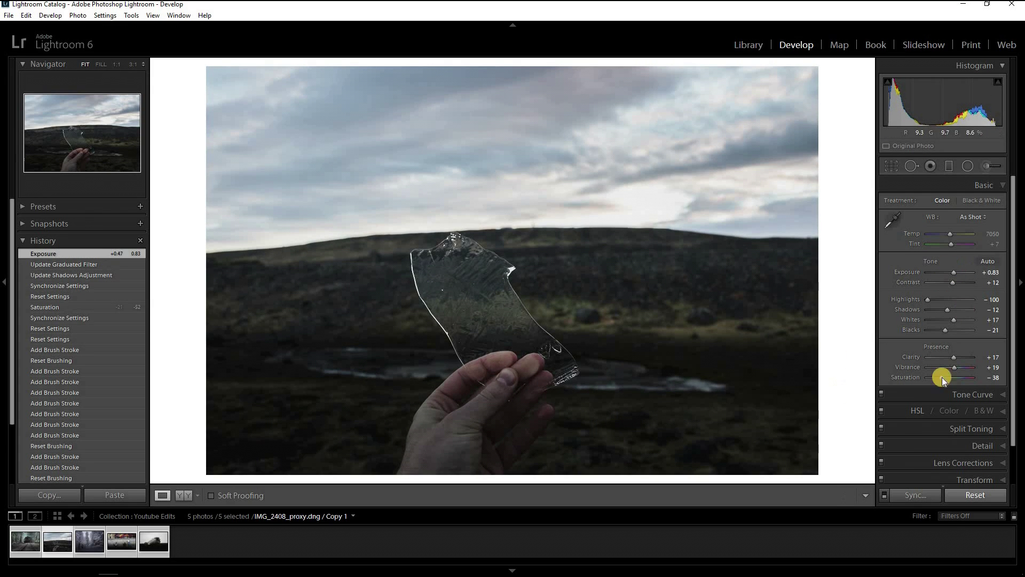
pyautogui.moveTo(955, 358); pyautogui.dragTo(957, 357)
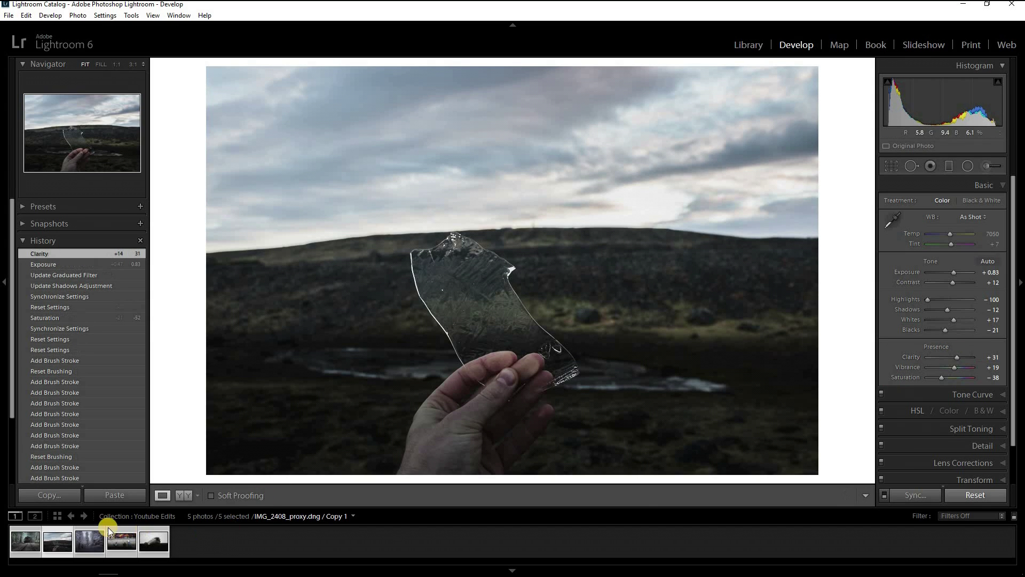
# Step: On the snowy forest photo, move the lower graduated filter down the path and set its clarity to 62
pyautogui.click(92, 542)
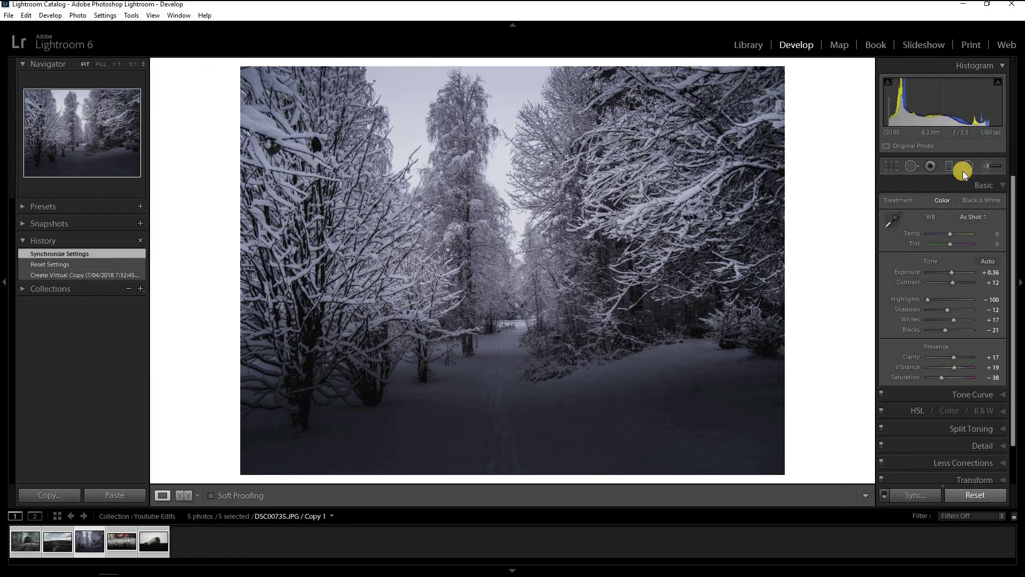
pyautogui.click(950, 163)
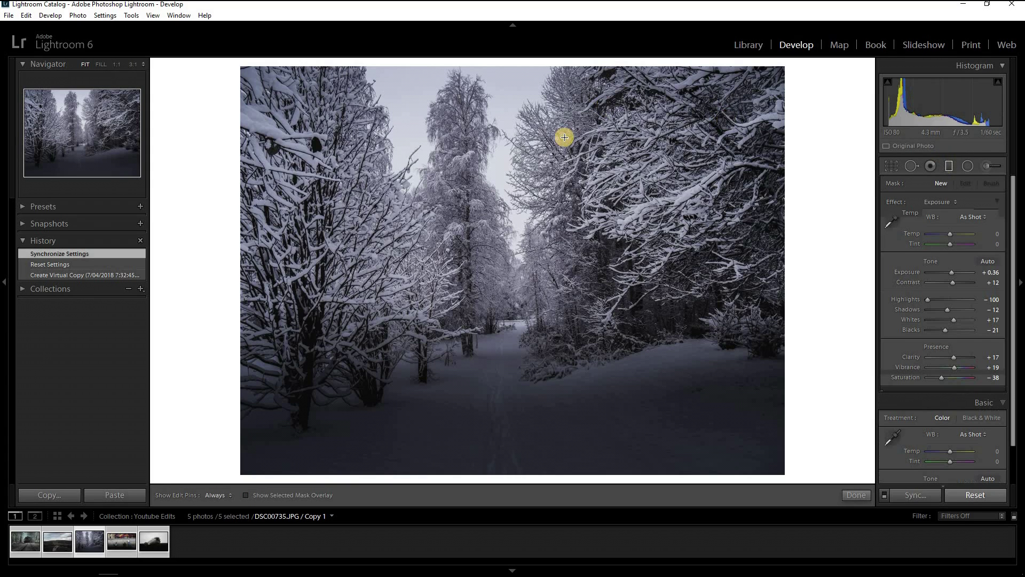
pyautogui.moveTo(534, 349); pyautogui.dragTo(533, 373)
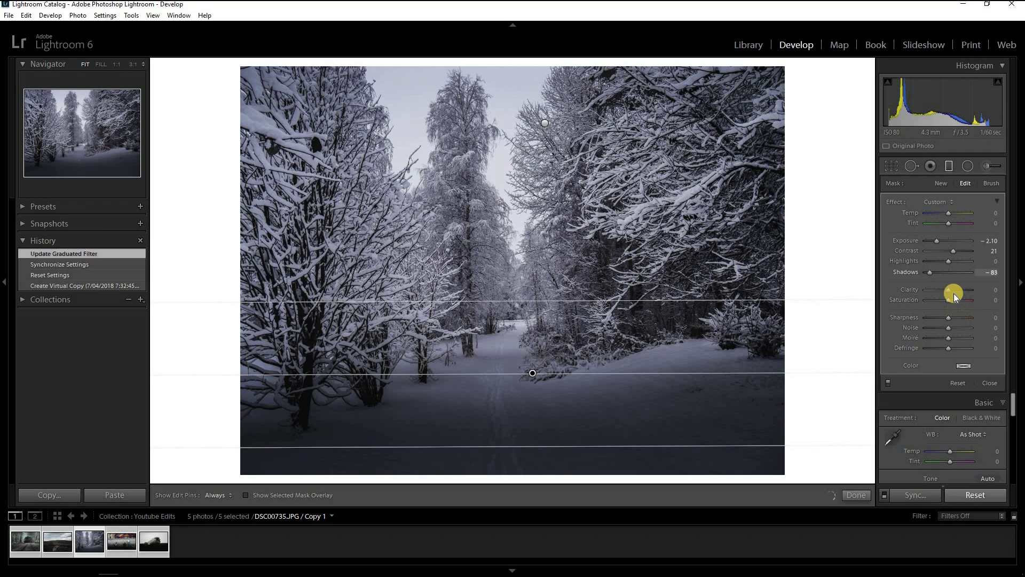
pyautogui.moveTo(949, 289); pyautogui.dragTo(960, 287)
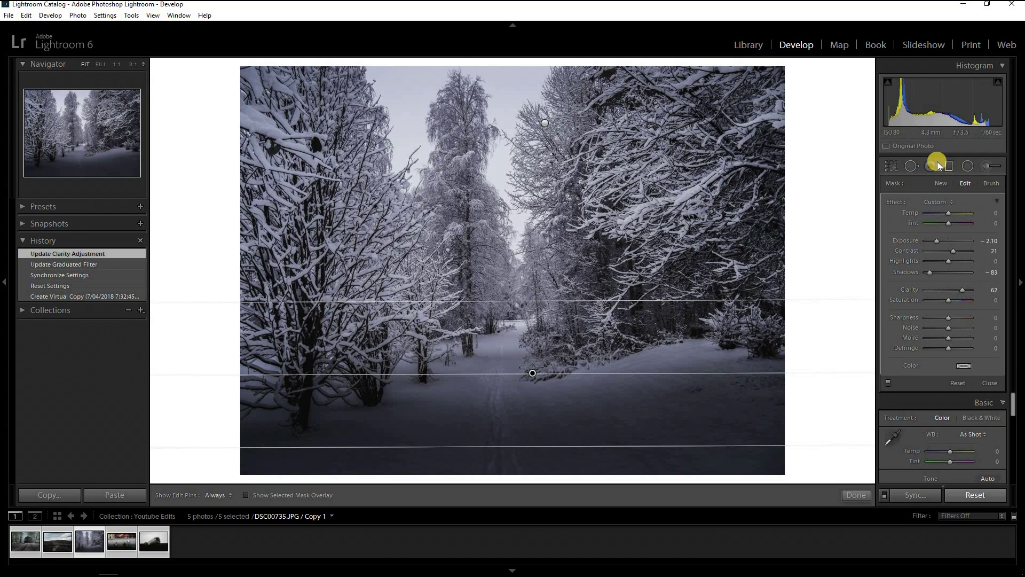
# Step: Move the snowy photo's upper graduated filter down over the trees, set its shadows to 52 and close the filter tool
pyautogui.moveTo(548, 129); pyautogui.dragTo(551, 246)
pyautogui.moveTo(949, 274); pyautogui.dragTo(960, 274)
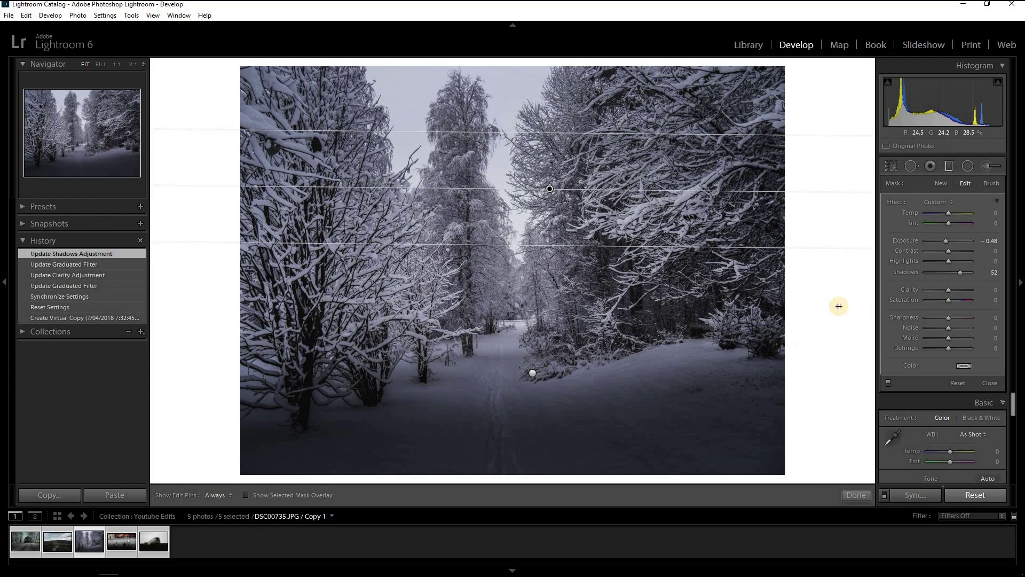
pyautogui.click(372, 445)
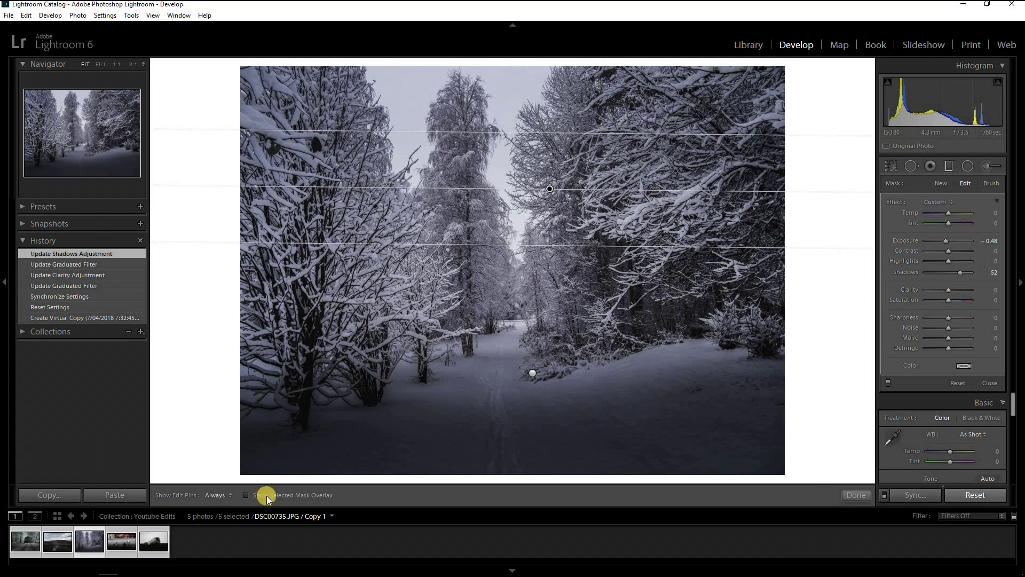
pyautogui.press('m')
# Step: On the London sightseeing bus photo, move the lower graduated filter slightly down over the bench and set its shadows to 64
pyautogui.press('Right')
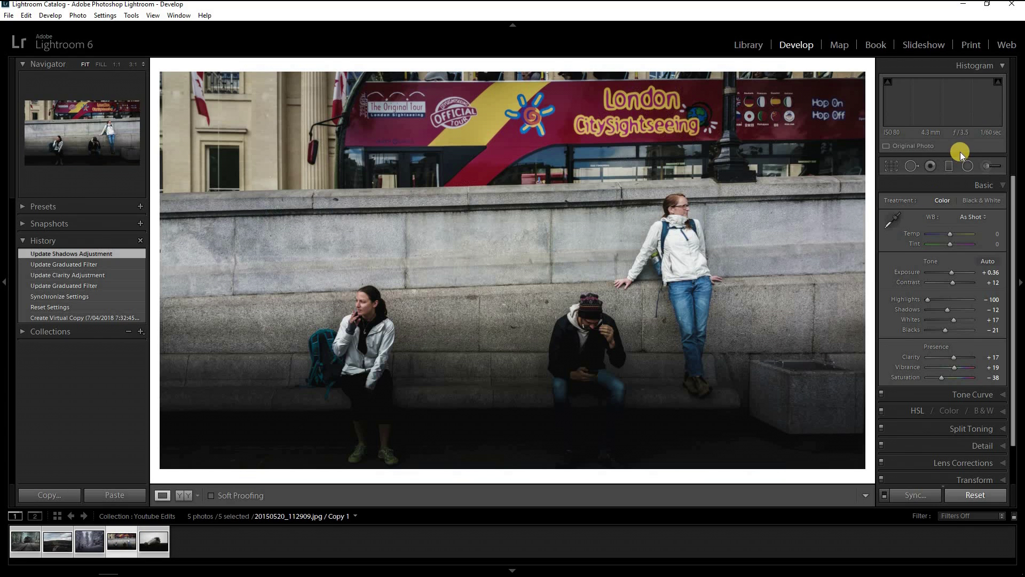
pyautogui.click(949, 165)
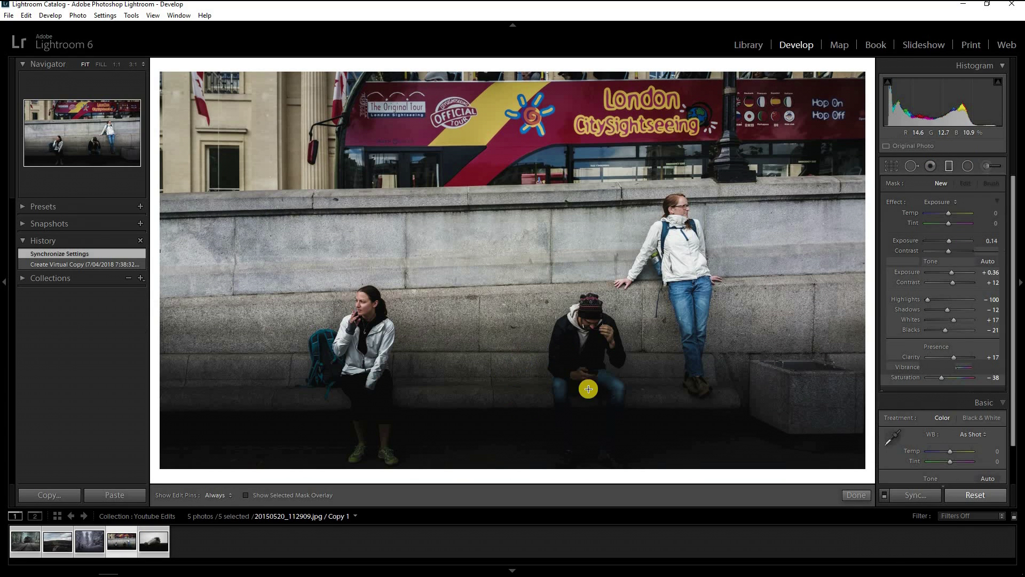
pyautogui.moveTo(540, 345); pyautogui.dragTo(538, 368)
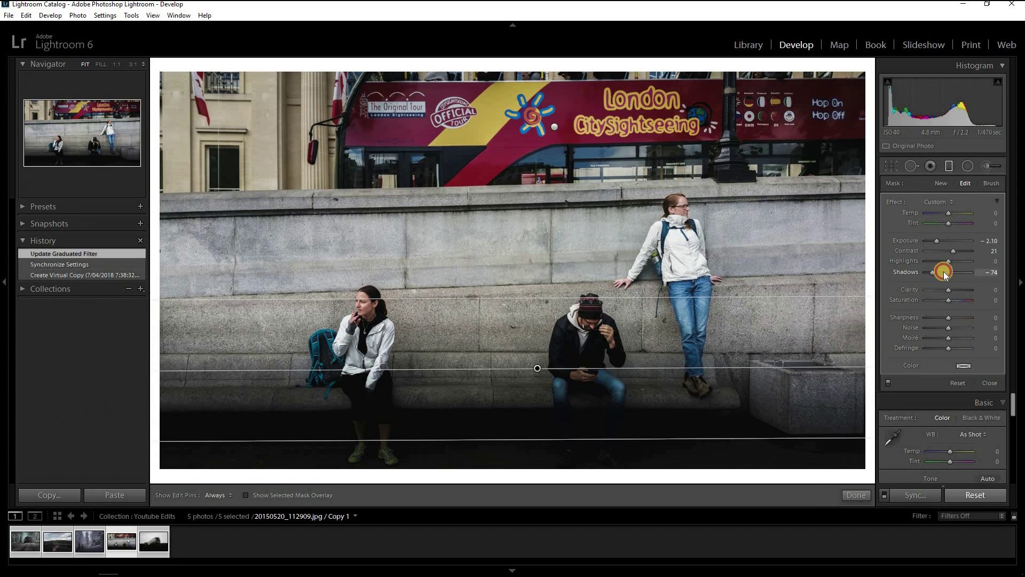
pyautogui.moveTo(955, 273); pyautogui.dragTo(969, 164)
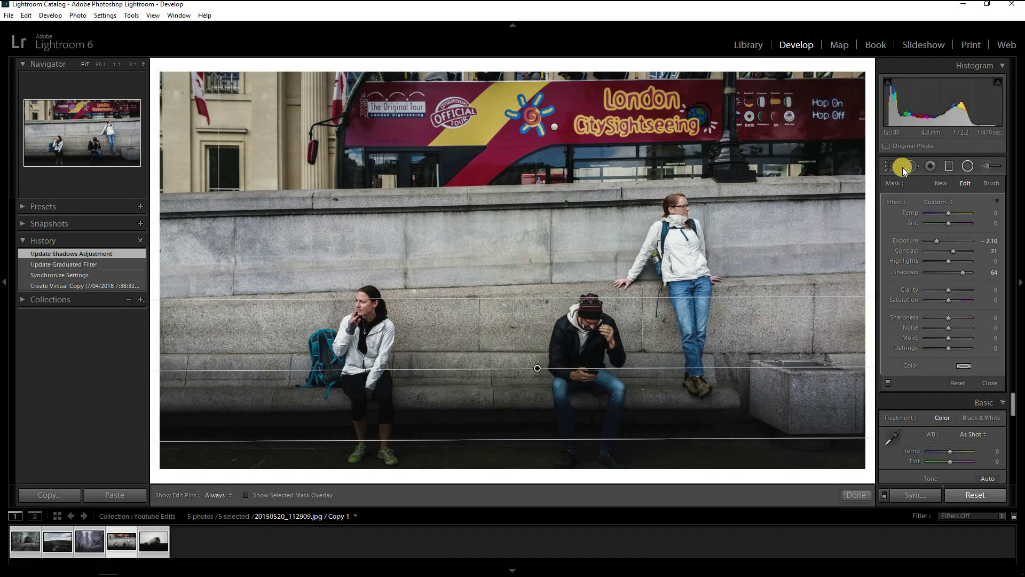
# Step: Add a large radial filter around the three people and shift it to centre on the group
pyautogui.click(968, 165)
pyautogui.moveTo(376, 378)
pyautogui.mouseDown()
pyautogui.moveTo(747, 209)
pyautogui.moveTo(712, 210)
pyautogui.mouseUp()
pyautogui.moveTo(556, 288); pyautogui.dragTo(531, 300)
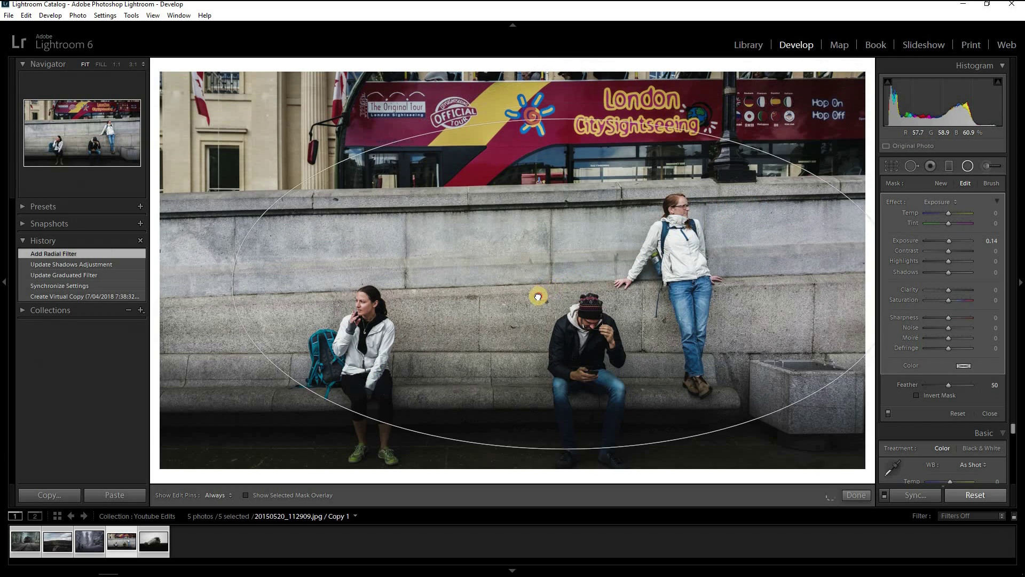
# Step: Try the radial filter with Invert Mask on, switch the inversion back off and readjust the filter's exposure
pyautogui.click(917, 395)
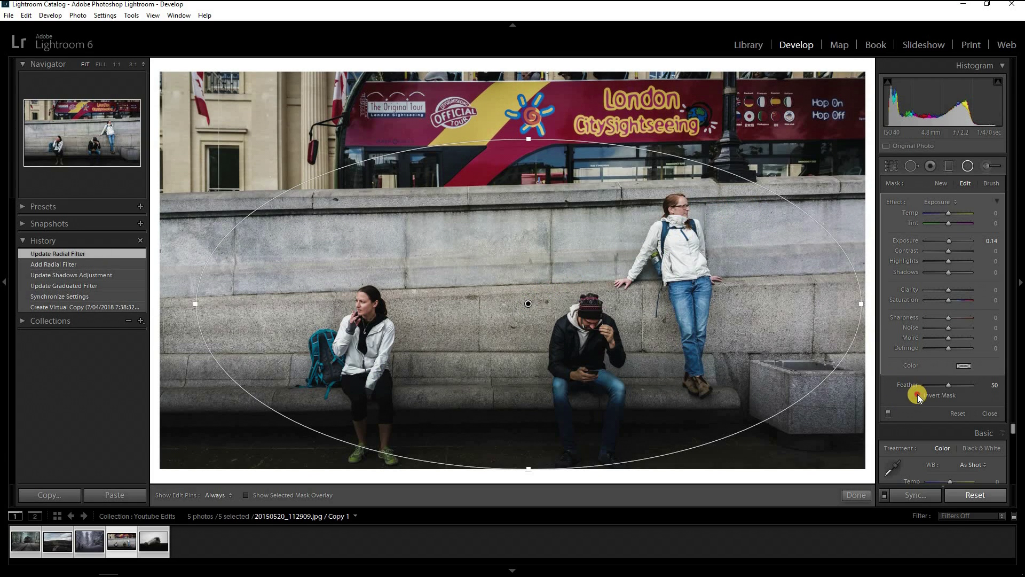
pyautogui.click(947, 241)
pyautogui.moveTo(947, 243); pyautogui.dragTo(947, 244)
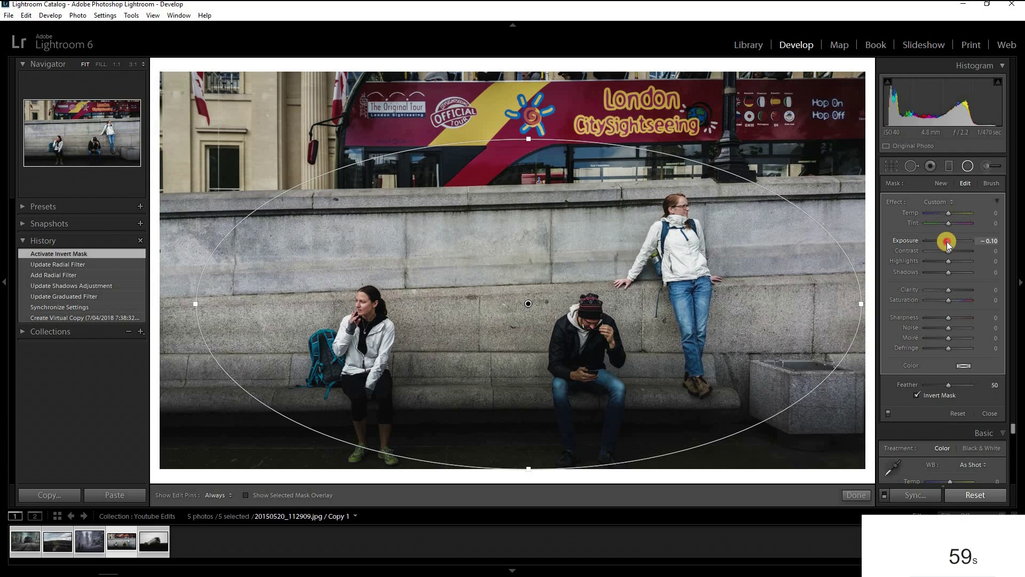
pyautogui.click(915, 394)
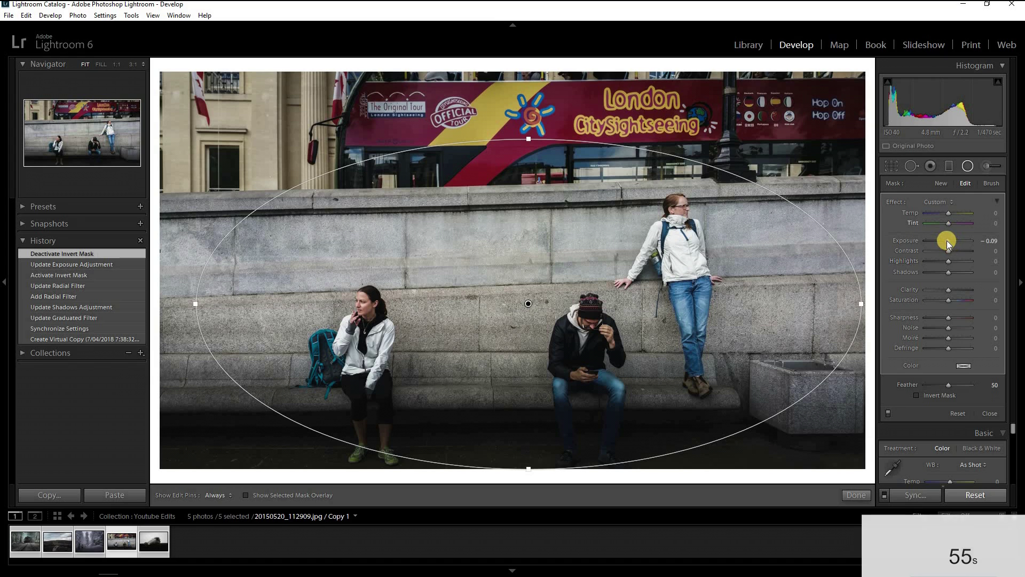
pyautogui.doubleClick(947, 244)
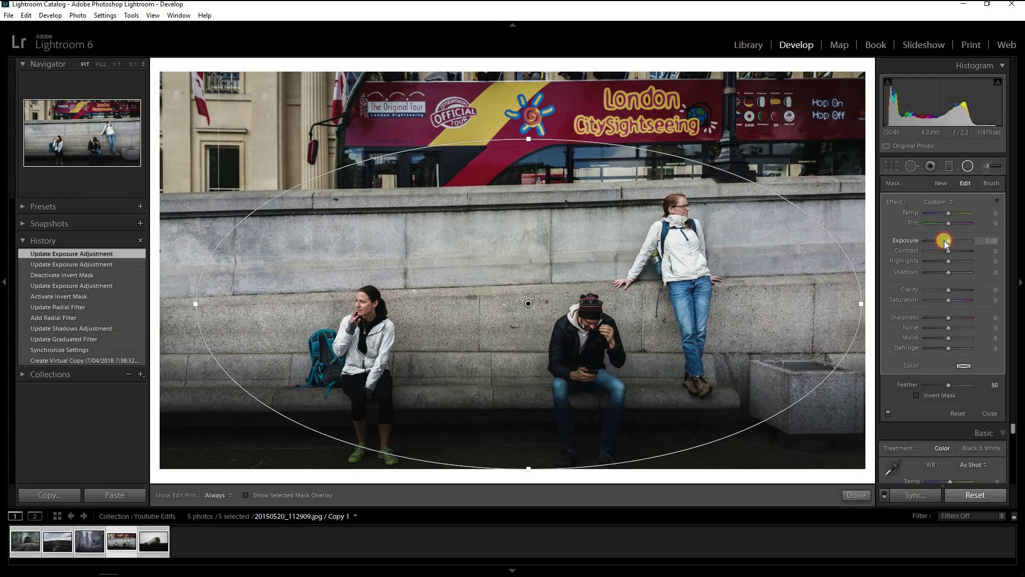
pyautogui.moveTo(945, 244); pyautogui.dragTo(943, 241)
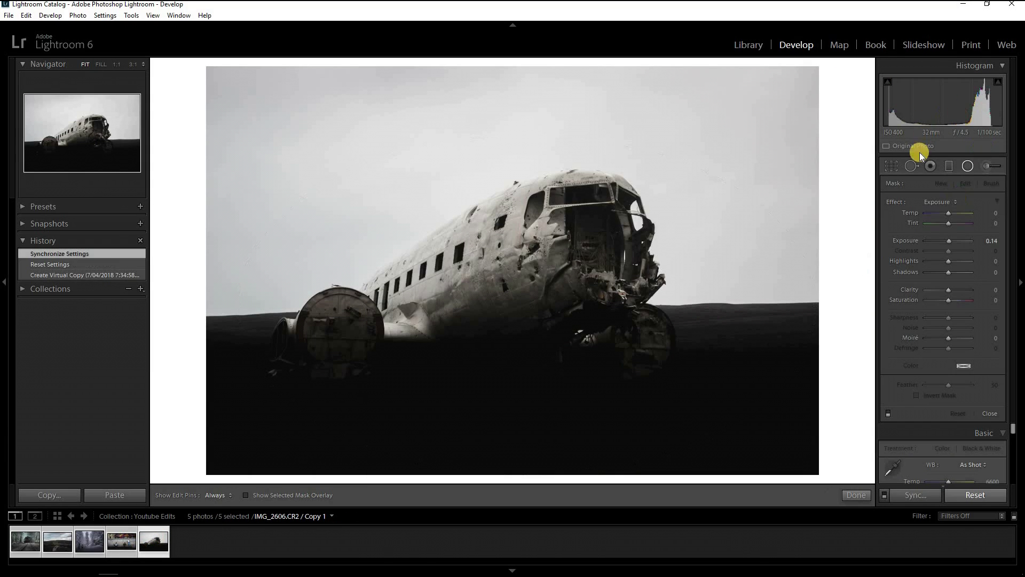
# Step: On the plane wreck photo, move the lower graduated filter down to the dark ground below the wreck
pyautogui.click(536, 346)
pyautogui.moveTo(536, 359); pyautogui.dragTo(532, 405)
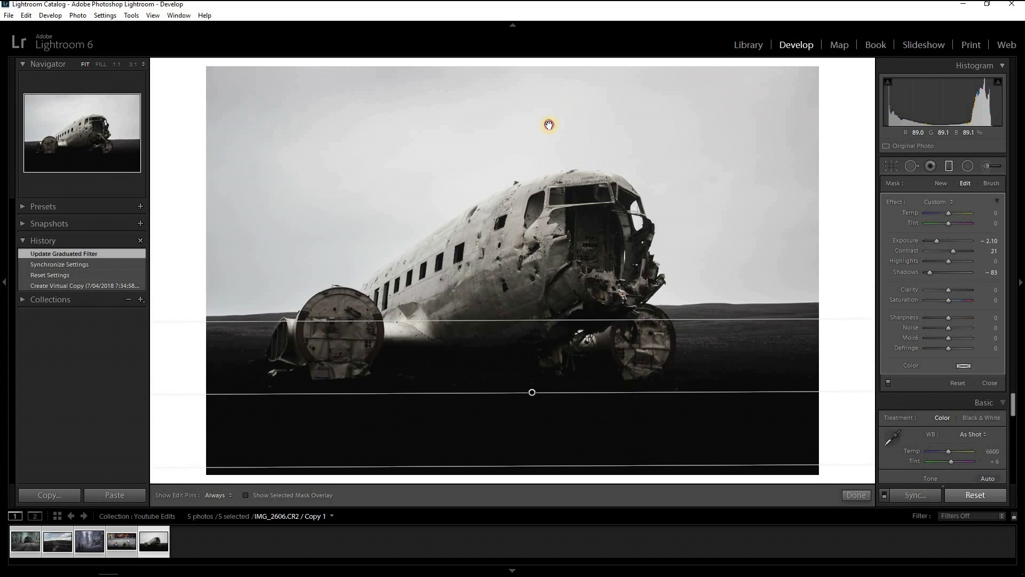
# Step: Move the plane photo's upper graduated filter down towards the horizon and set its exposure to -0.57 and highlights to -100
pyautogui.moveTo(549, 124); pyautogui.dragTo(543, 219)
pyautogui.moveTo(945, 243); pyautogui.dragTo(916, 259)
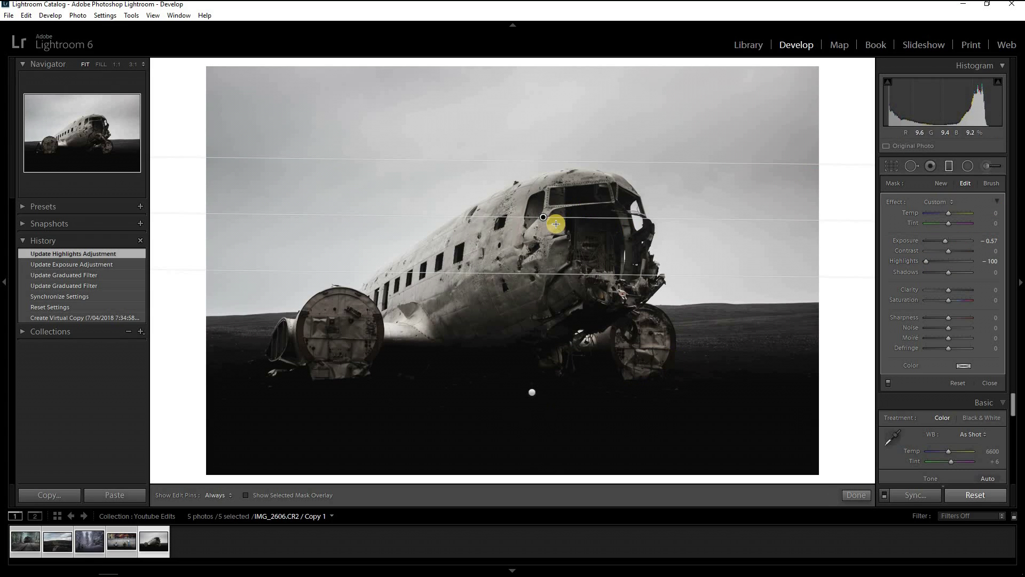
pyautogui.moveTo(545, 219); pyautogui.dragTo(545, 272)
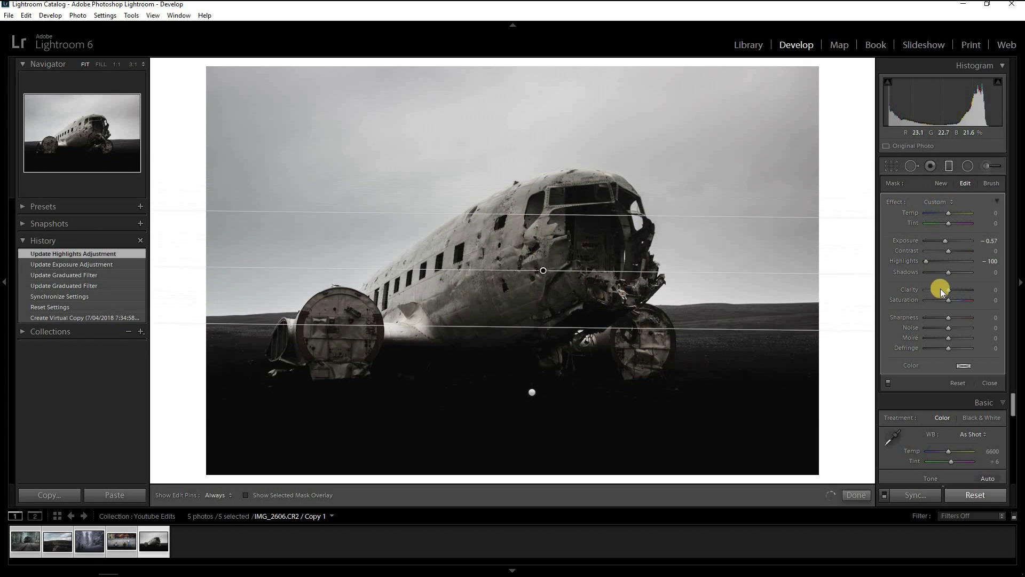
# Step: Erase the sky filter's effect from the plane's fuselage with a size 12 brush, edit pins hidden, and close the filter tool
pyautogui.click(989, 184)
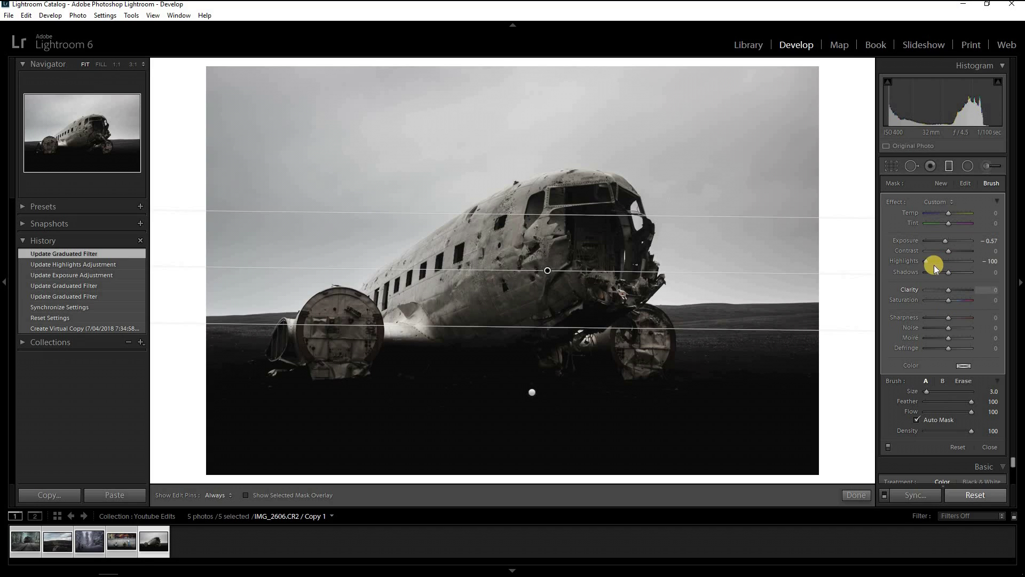
pyautogui.click(963, 381)
pyautogui.press('h')
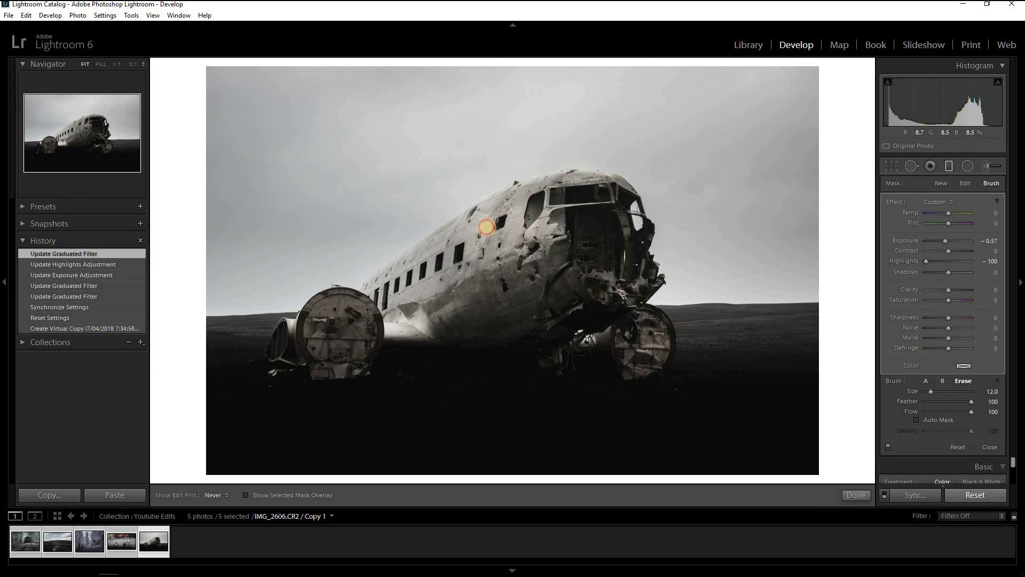
pyautogui.moveTo(451, 257)
pyautogui.mouseDown()
pyautogui.moveTo(383, 289)
pyautogui.moveTo(493, 263)
pyautogui.moveTo(601, 200)
pyautogui.moveTo(631, 265)
pyautogui.moveTo(546, 264)
pyautogui.mouseUp()
pyautogui.click(930, 166)
# Step: On the forest train photo, set the post-crop vignetting amount to -19 with the Highlight Priority style
pyautogui.click(110, 494)
pyautogui.click(20, 533)
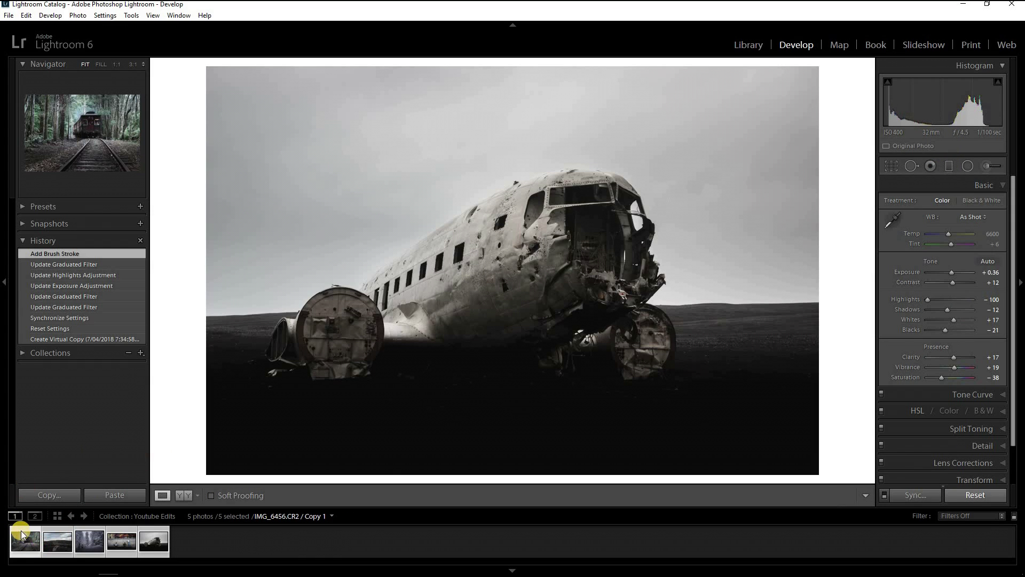
pyautogui.click(932, 167)
pyautogui.click(956, 166)
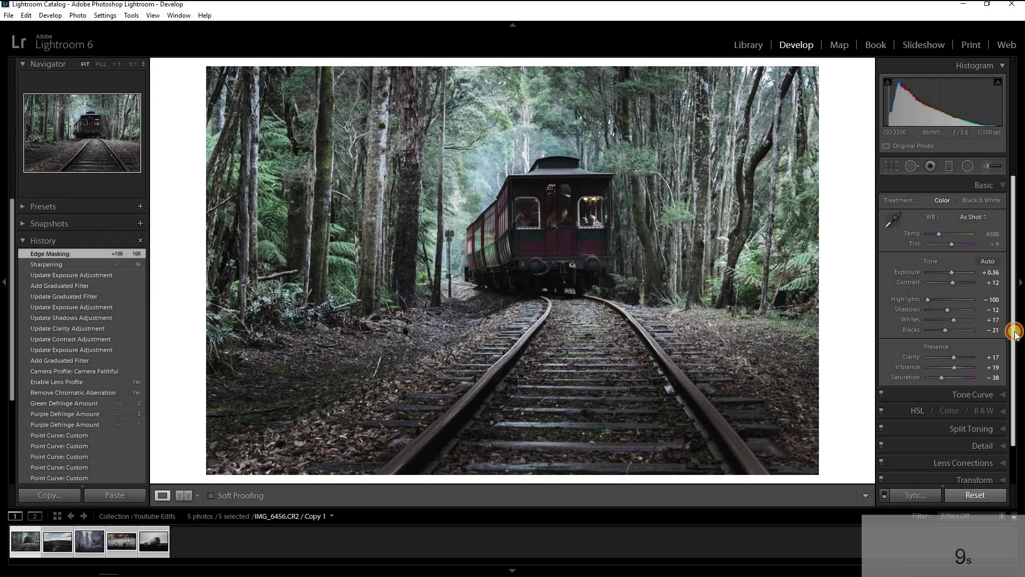
pyautogui.scroll(-1, 986, 422)
pyautogui.click(985, 422)
pyautogui.click(983, 455)
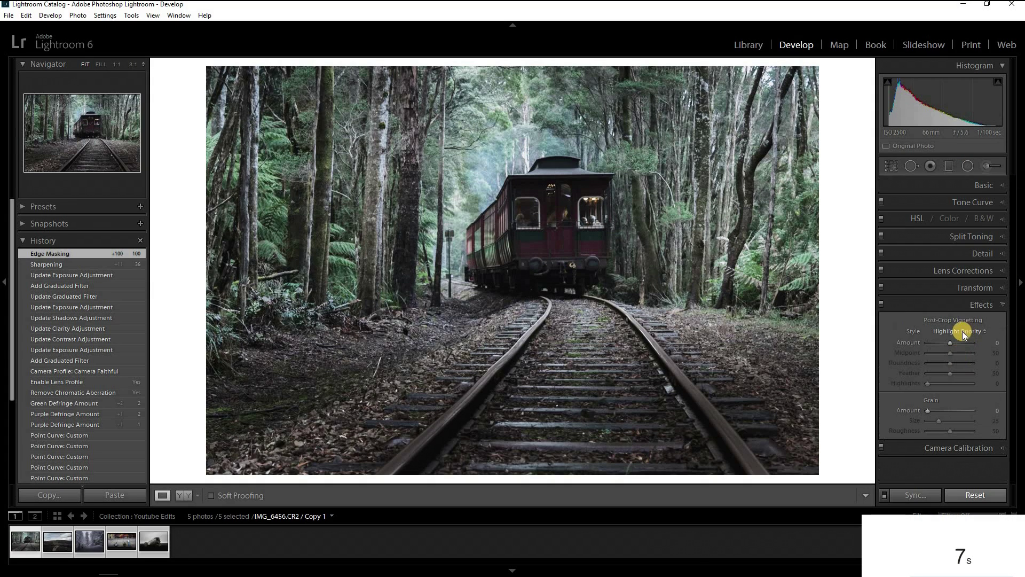
pyautogui.moveTo(951, 341); pyautogui.dragTo(947, 342)
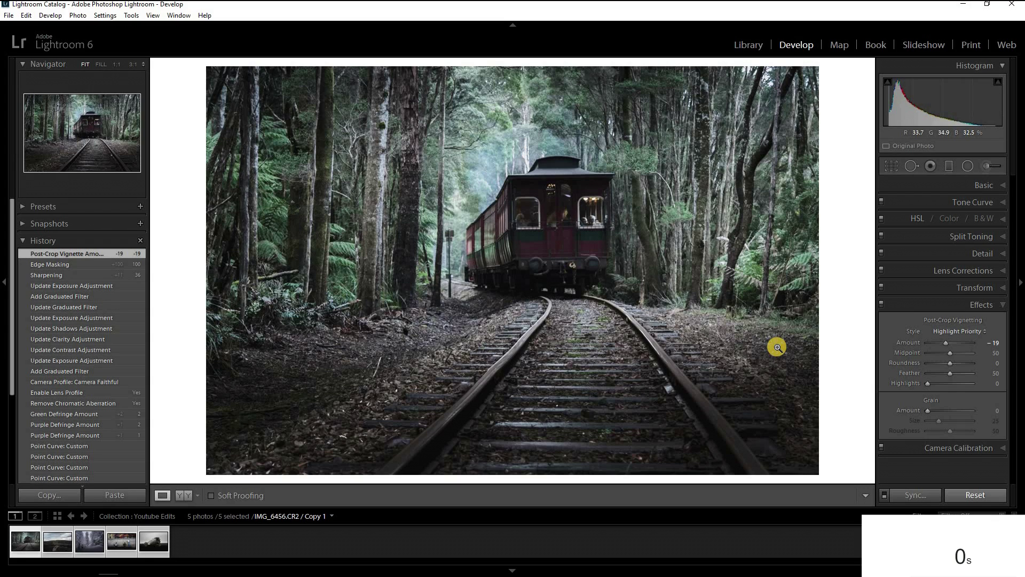
# Step: Review the forest train photo's edit history from the basic tone adjustments up to the vignette
pyautogui.click(26, 541)
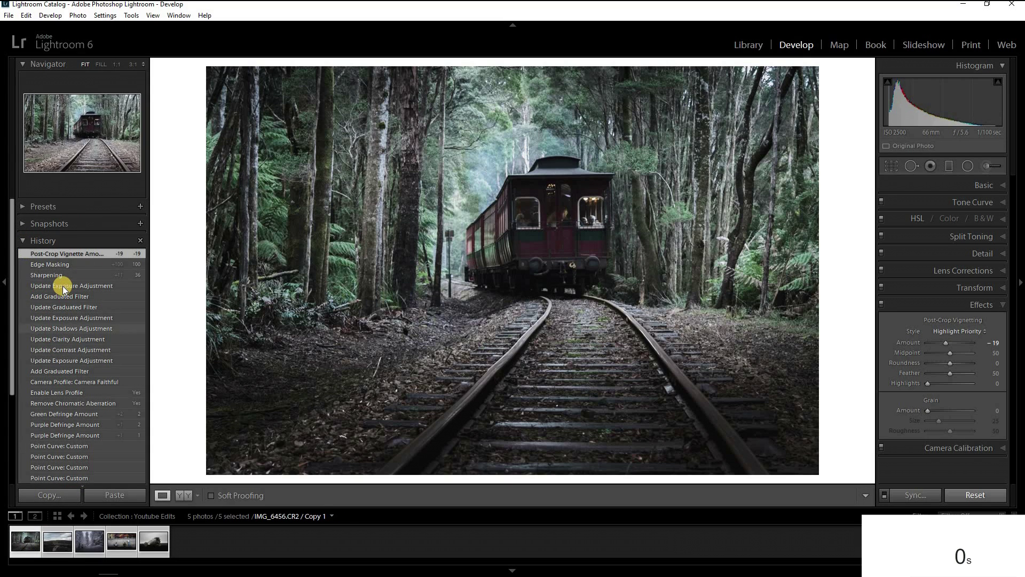
pyautogui.scroll(-5, 63, 299)
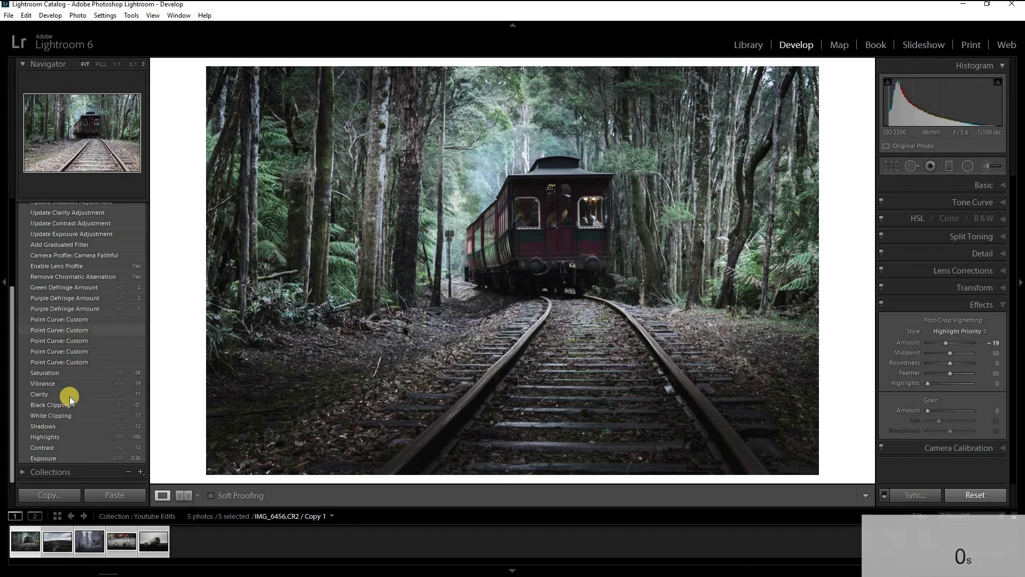
pyautogui.scroll(5, 70, 388)
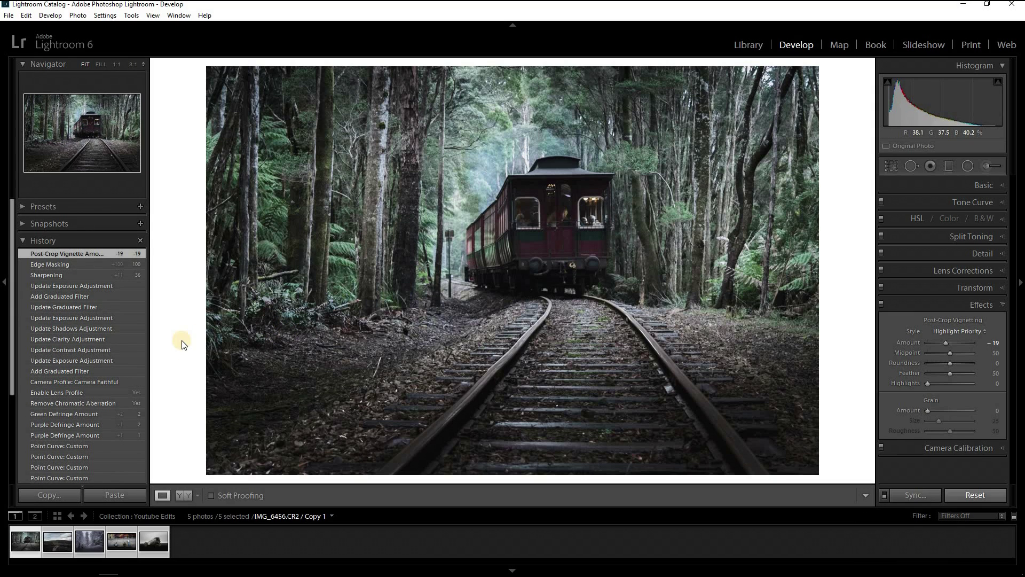
pyautogui.scroll(-3, 103, 344)
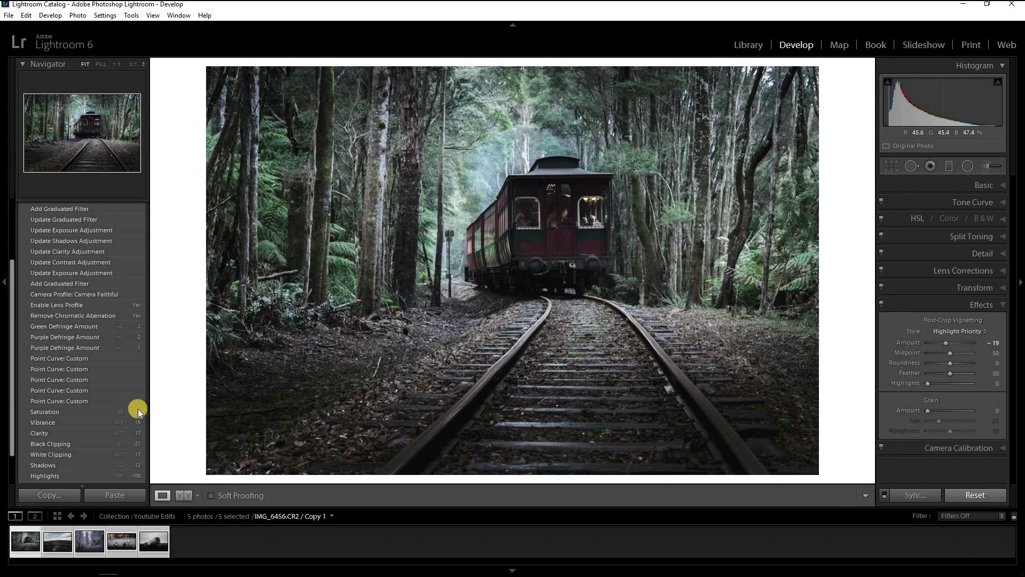